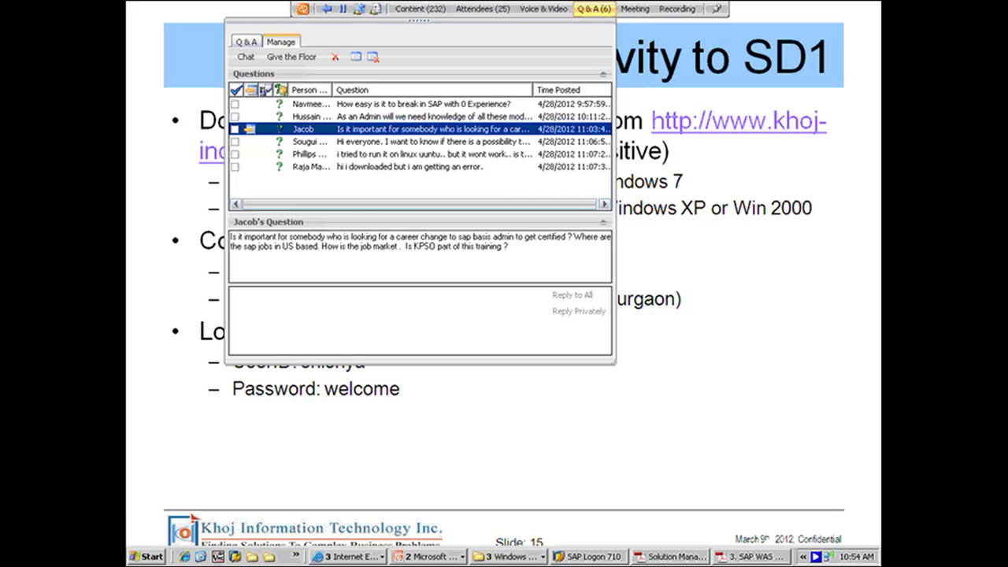
pyautogui.click(604, 557)
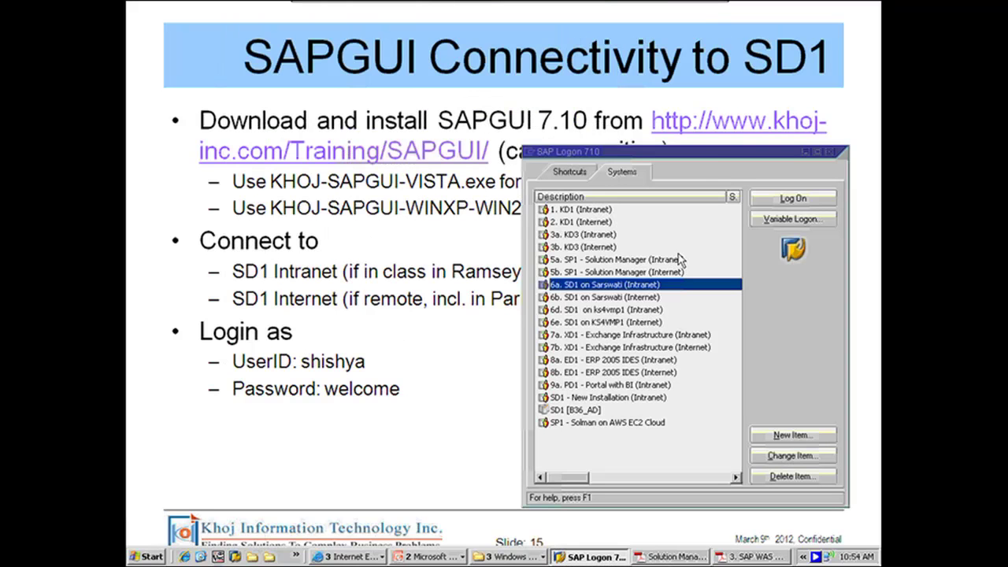
pyautogui.moveTo(705, 155); pyautogui.dragTo(583, 132)
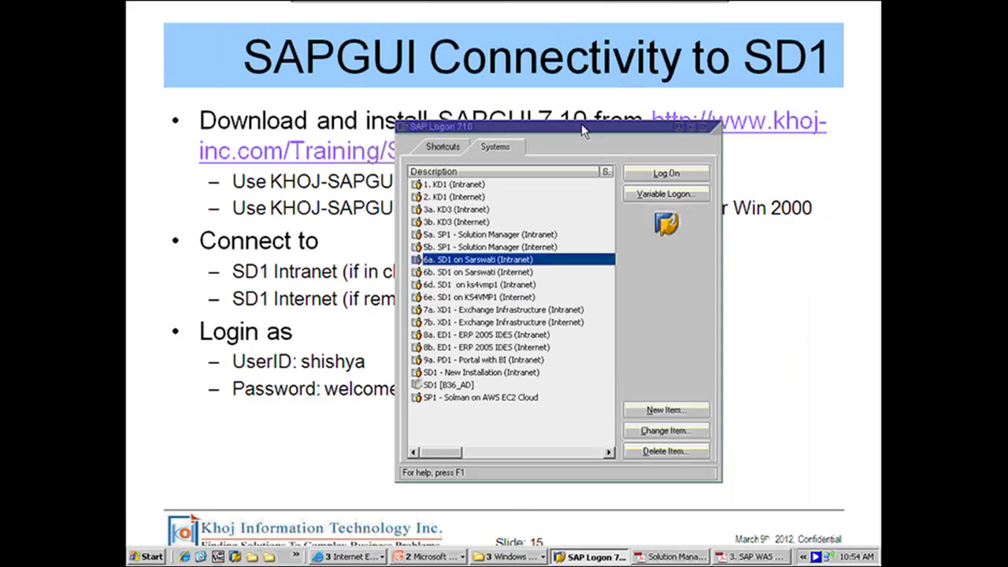
pyautogui.click(704, 129)
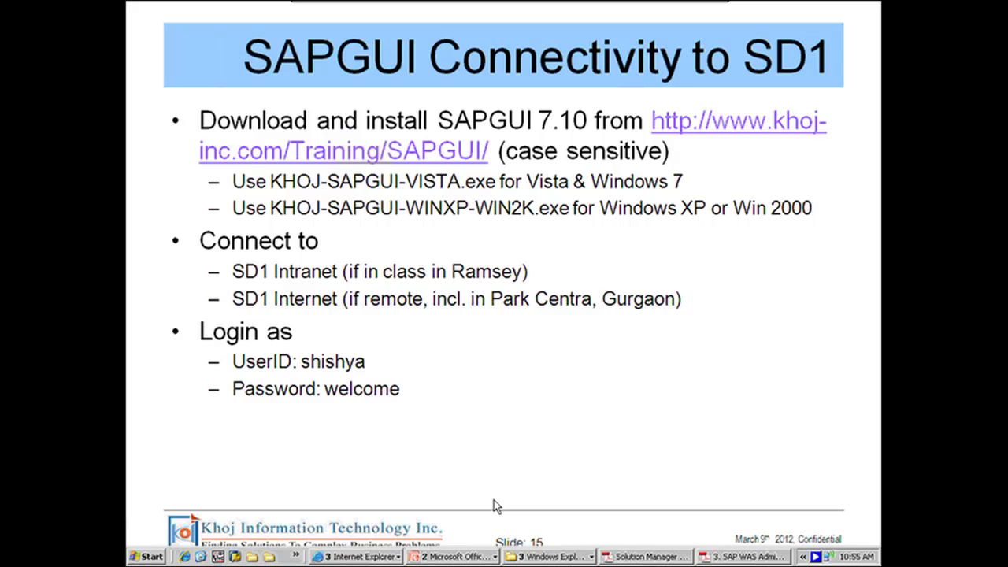
# - Show the desktop and launch SAP Logon from there
pyautogui.click(201, 557)
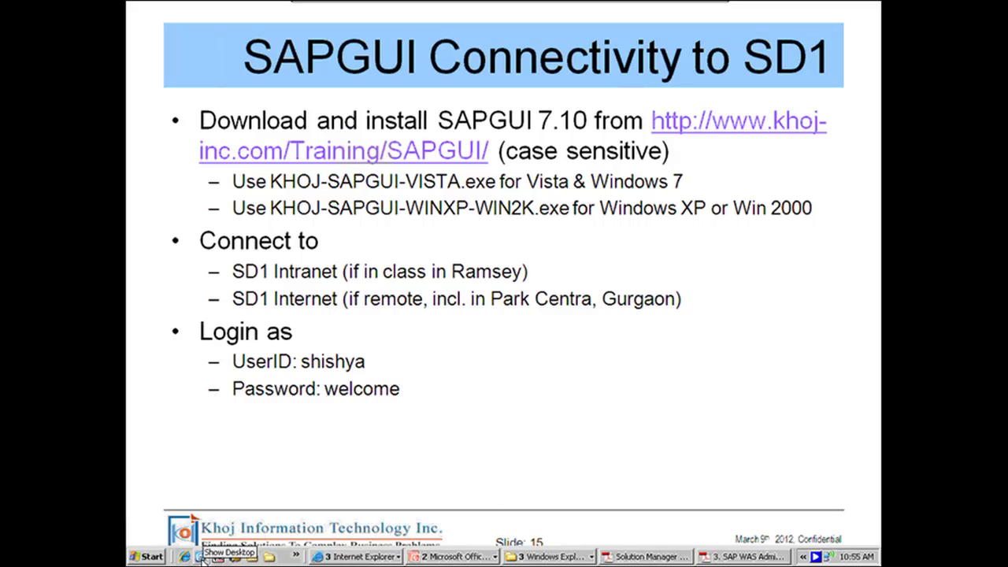
pyautogui.click(201, 557)
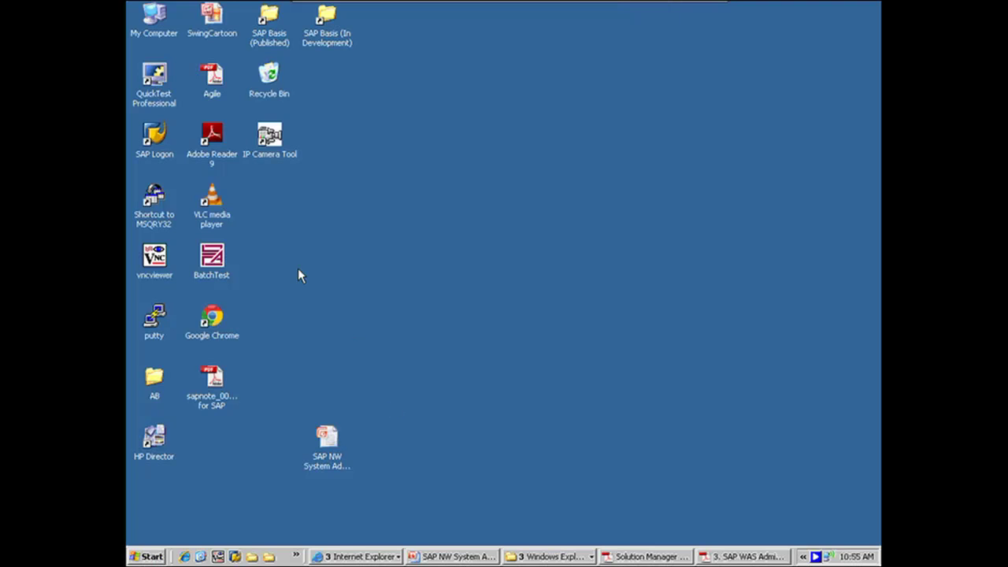
pyautogui.click(157, 142)
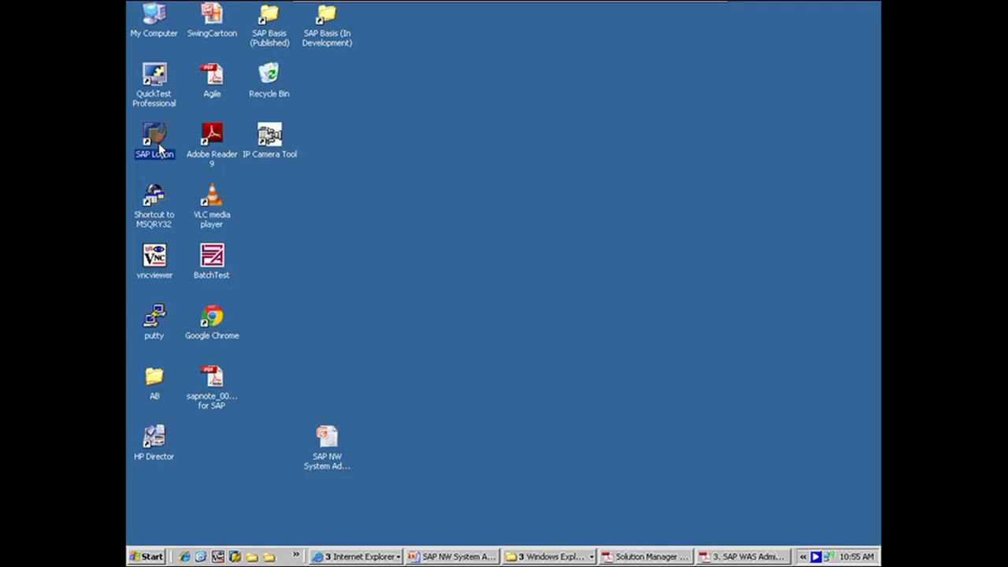
pyautogui.doubleClick(154, 141)
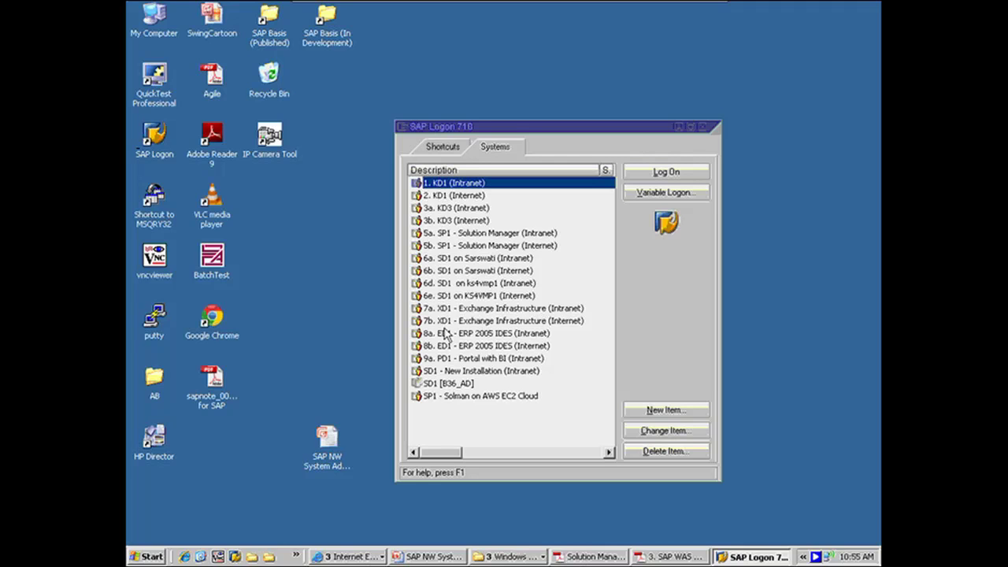
# - Open the logon screen for 6a. SD1 on Sarswati (Intranet) and restore its window to a smaller size
pyautogui.click(463, 271)
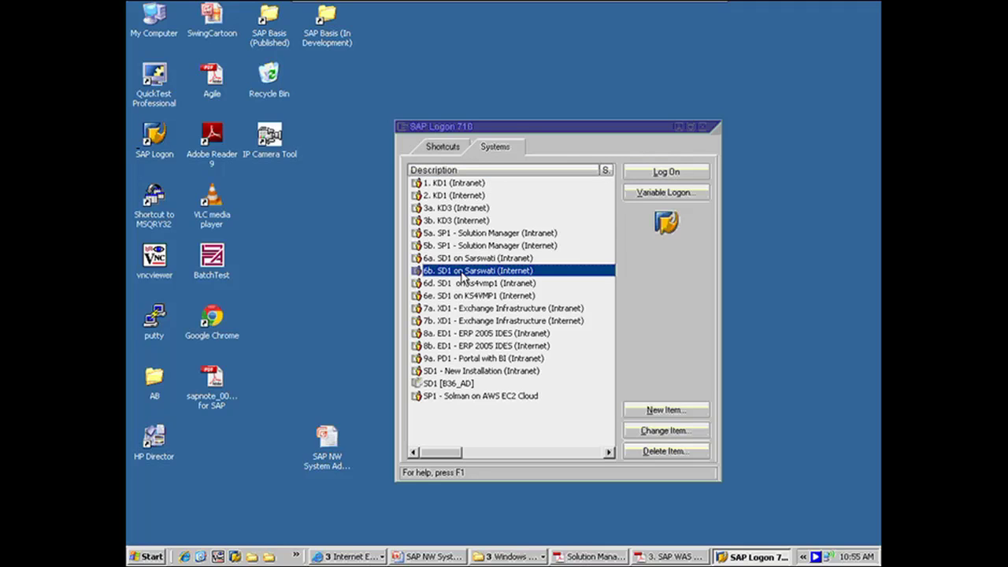
pyautogui.click(465, 263)
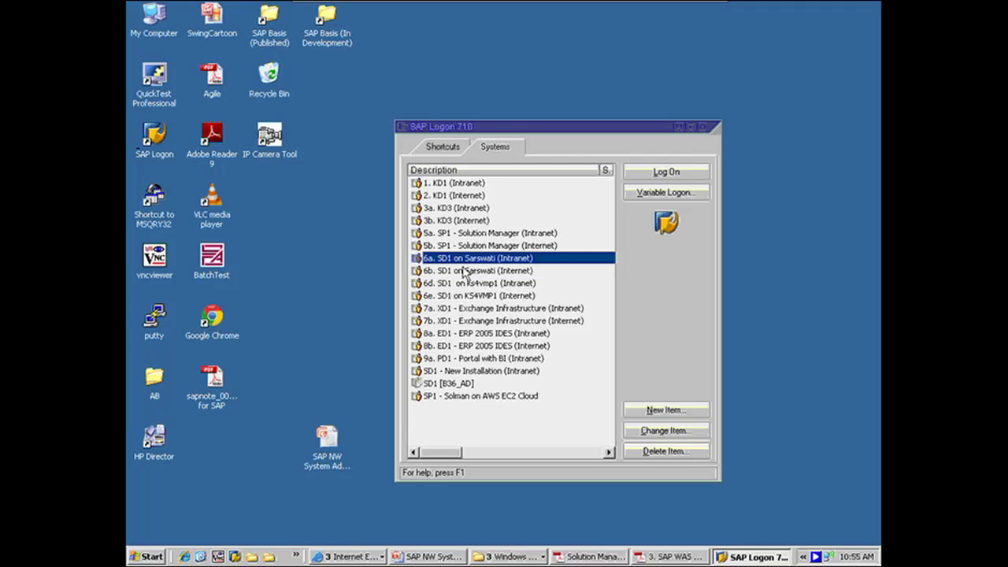
pyautogui.click(465, 272)
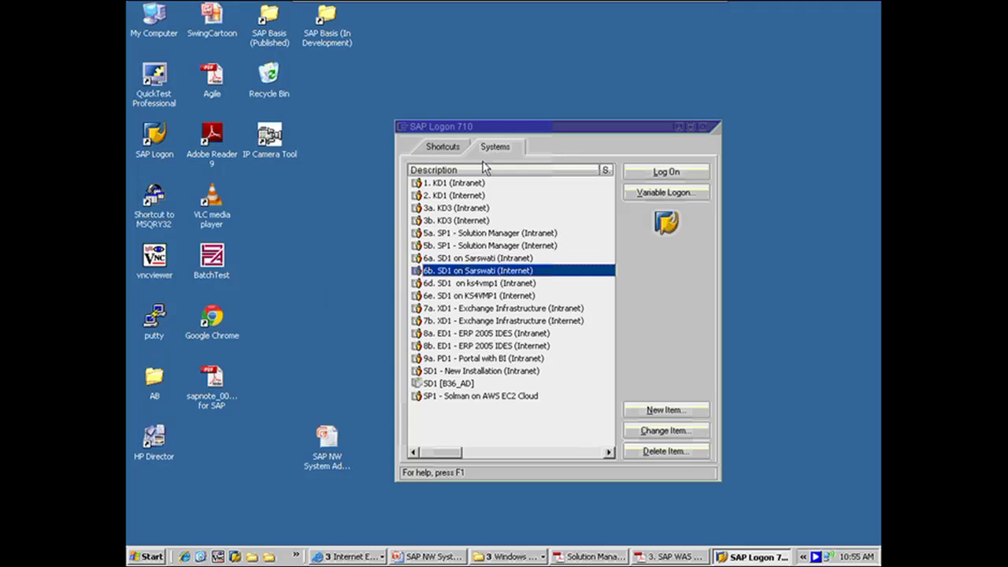
pyautogui.click(526, 258)
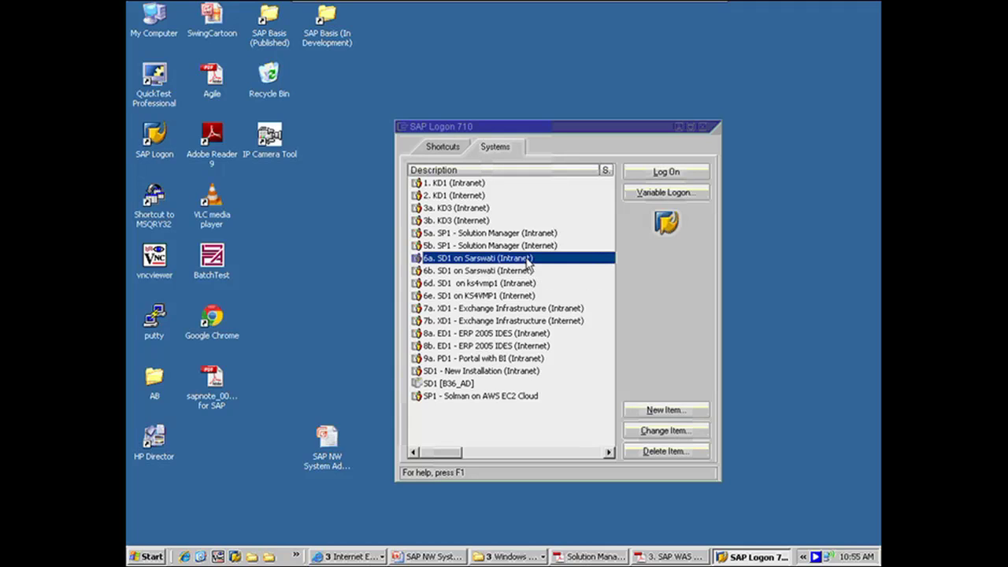
pyautogui.doubleClick(520, 261)
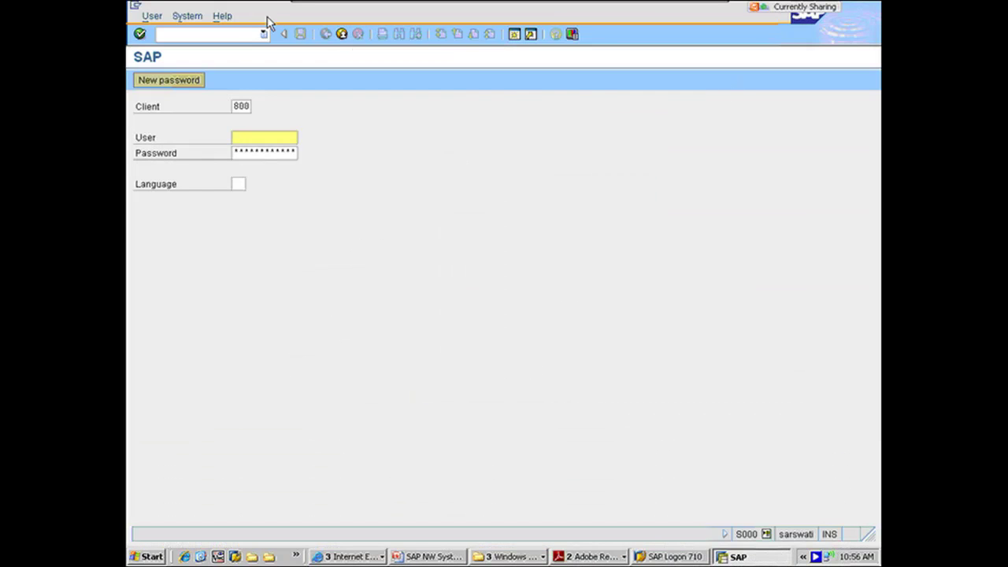
pyautogui.doubleClick(268, 22)
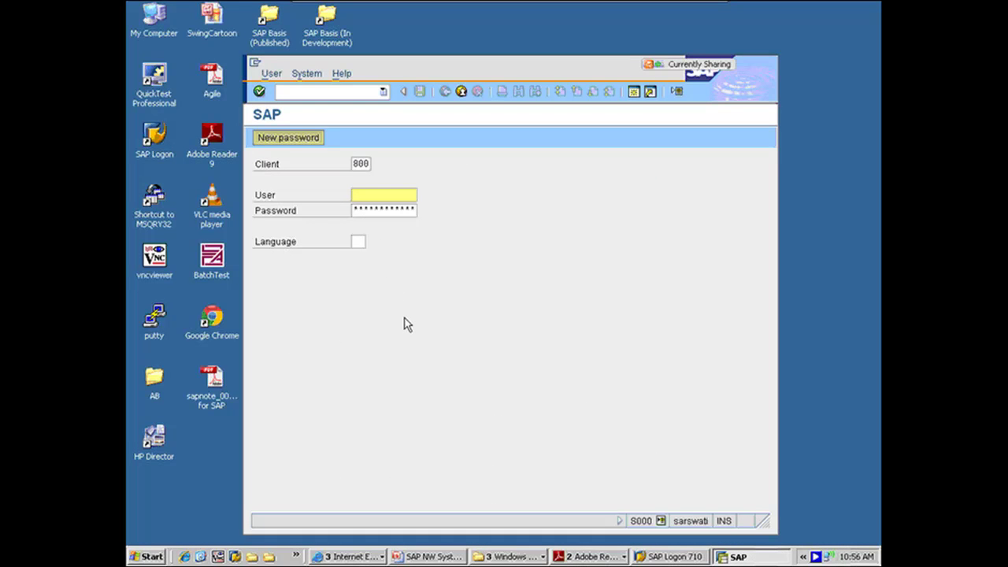
# - Log on as user shishya with the account password
pyautogui.write('sh')
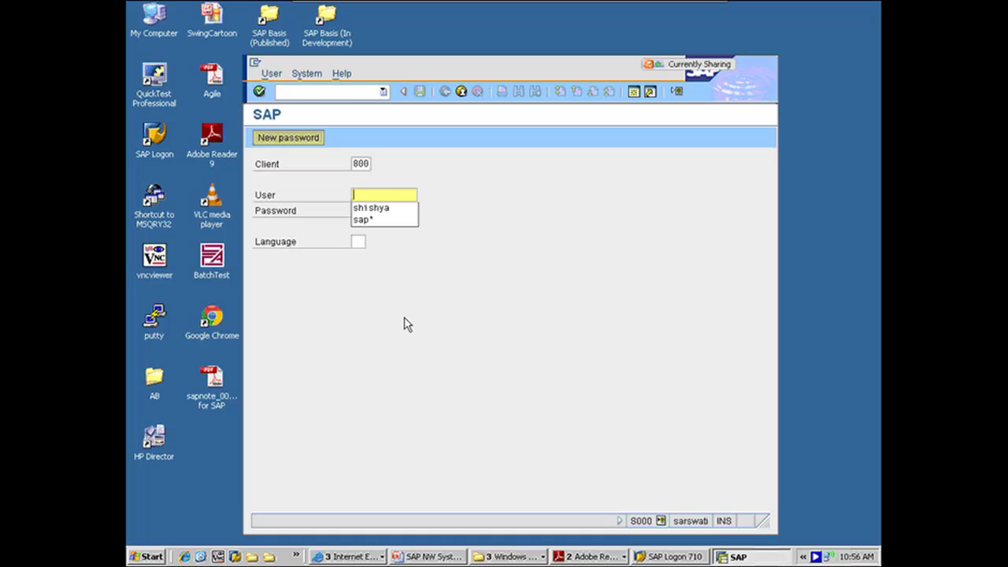
pyautogui.write('ishya')
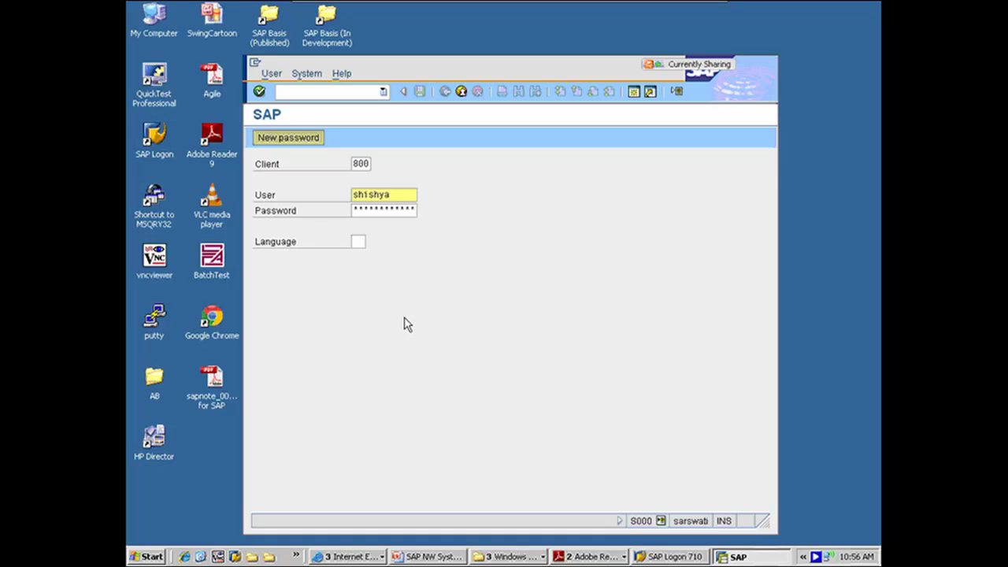
pyautogui.press('Tab')
pyautogui.write('*******')
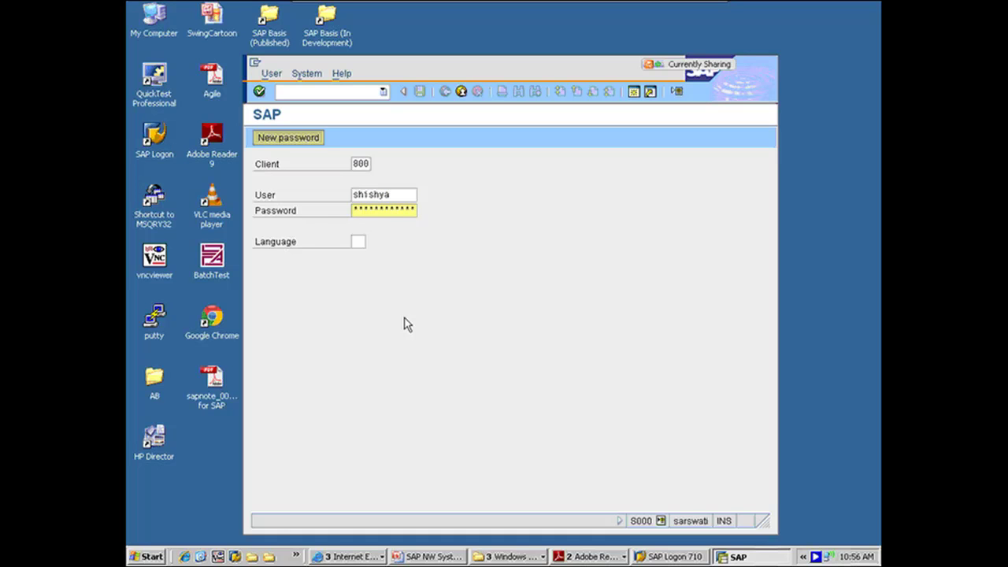
pyautogui.press('Return')
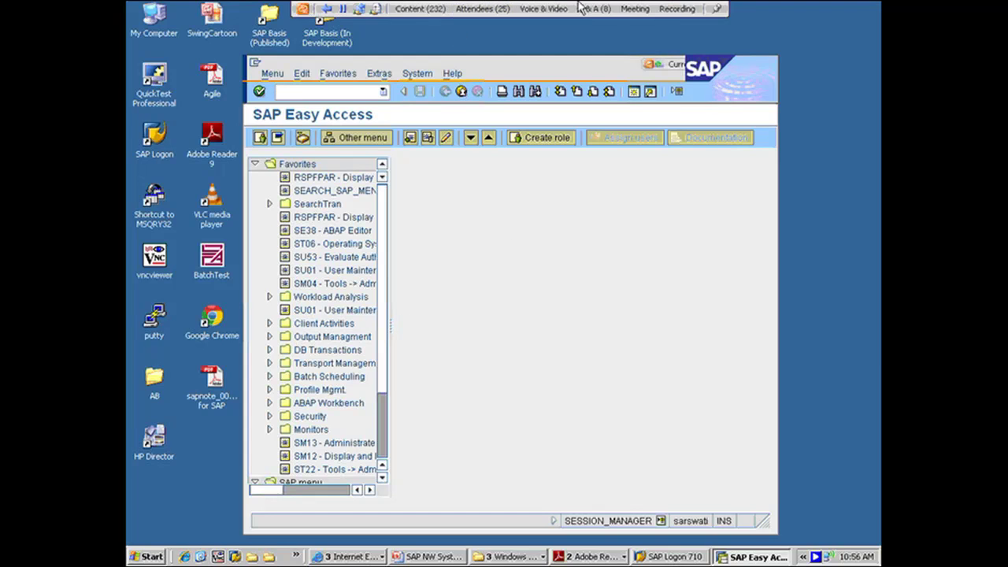
# - Open the meeting's Q&A panel as an enlarged floating window and display the question about getting system software for a home lab
pyautogui.click(585, 9)
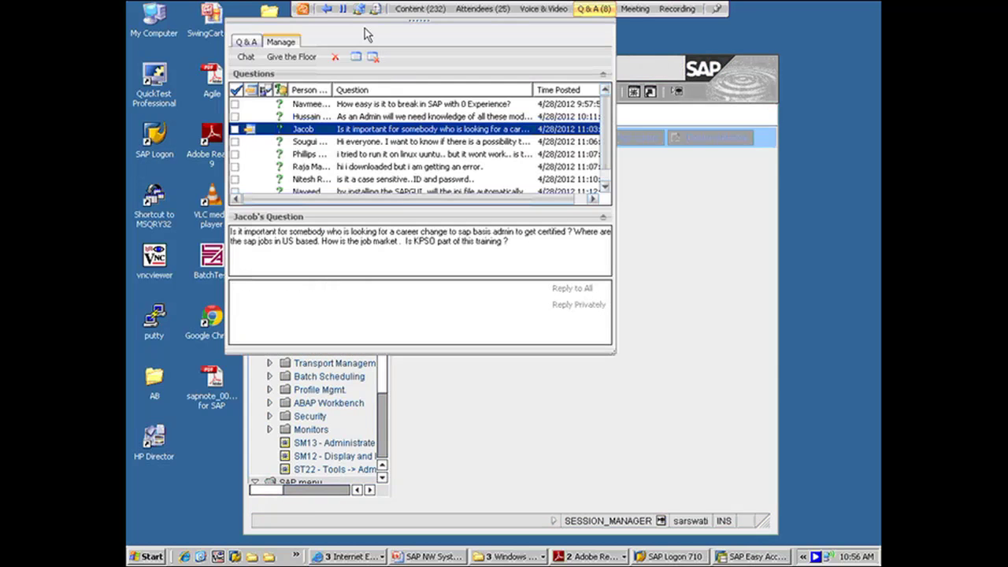
pyautogui.moveTo(337, 33); pyautogui.dragTo(511, 37)
pyautogui.click(524, 164)
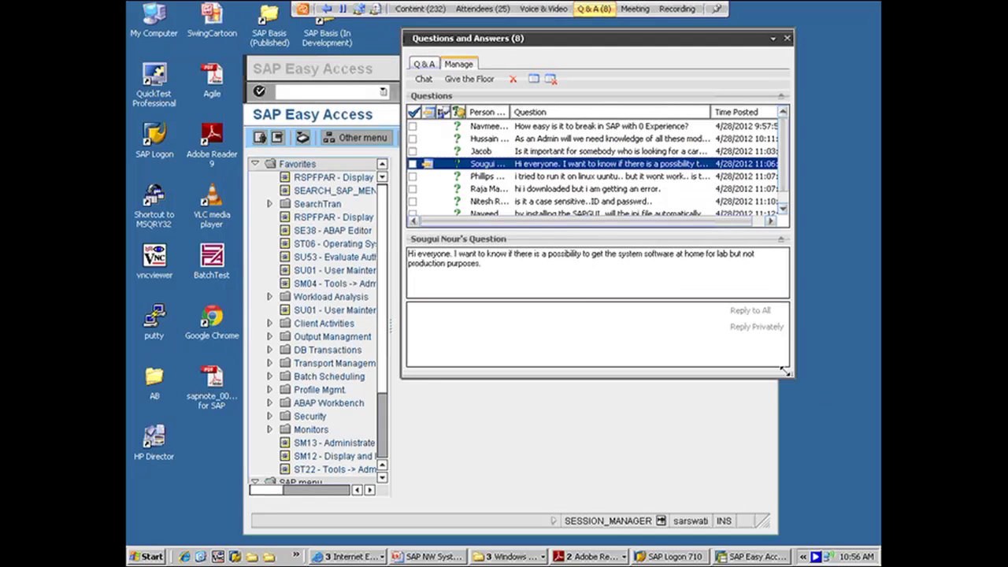
pyautogui.moveTo(793, 380); pyautogui.dragTo(834, 447)
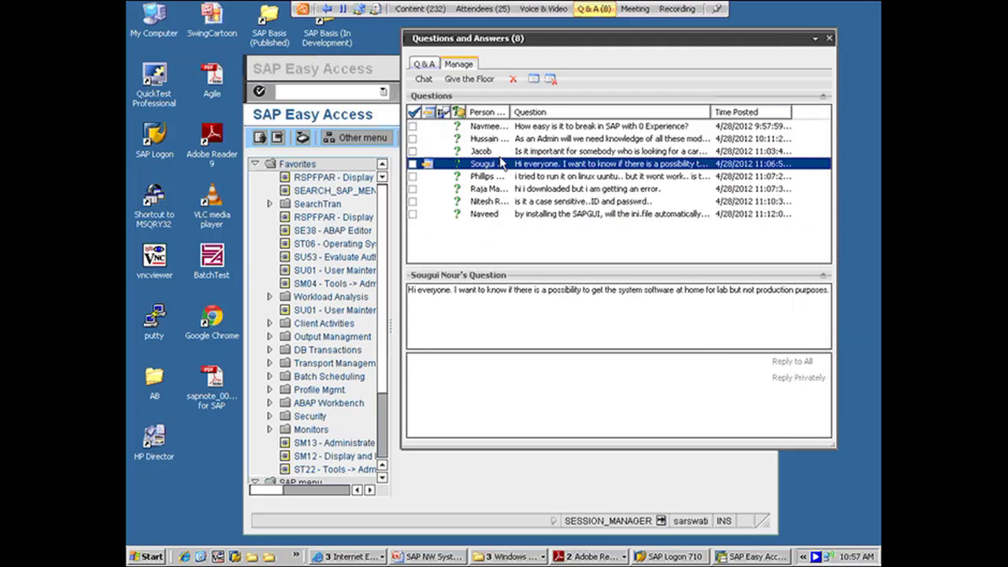
# - Delete the questions about home lab software, running on Linux, and case-sensitive ID and password
pyautogui.click(514, 80)
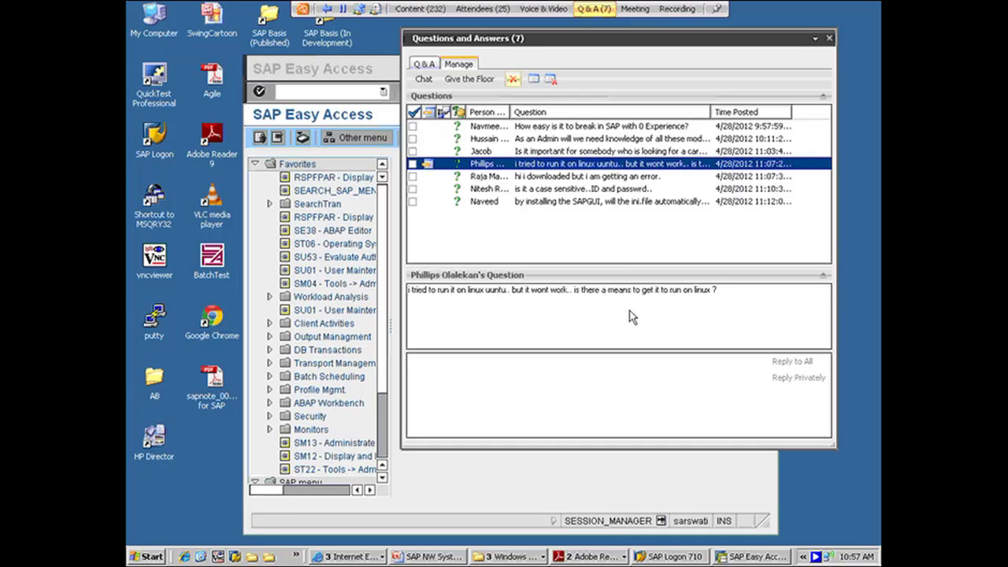
pyautogui.click(513, 81)
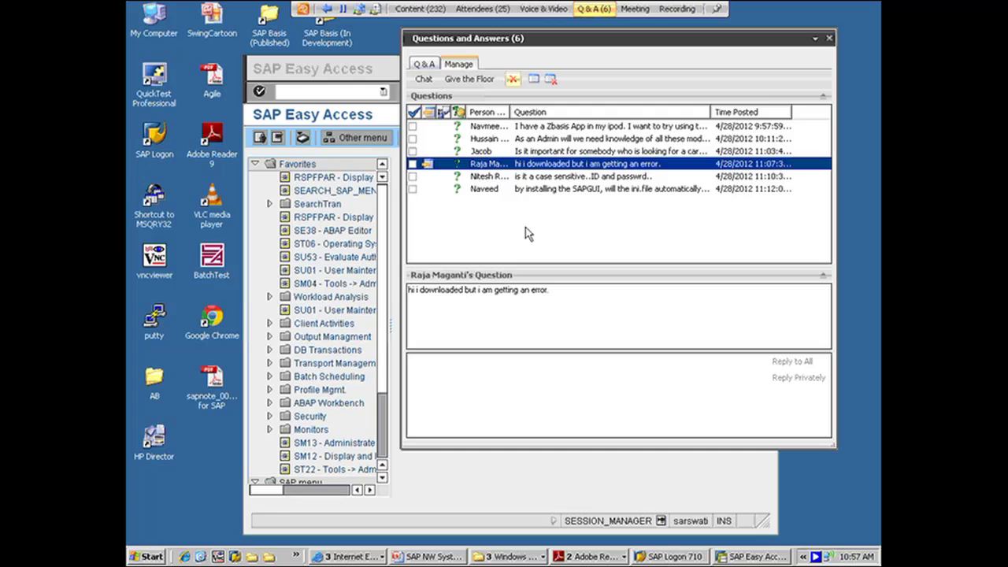
pyautogui.click(520, 177)
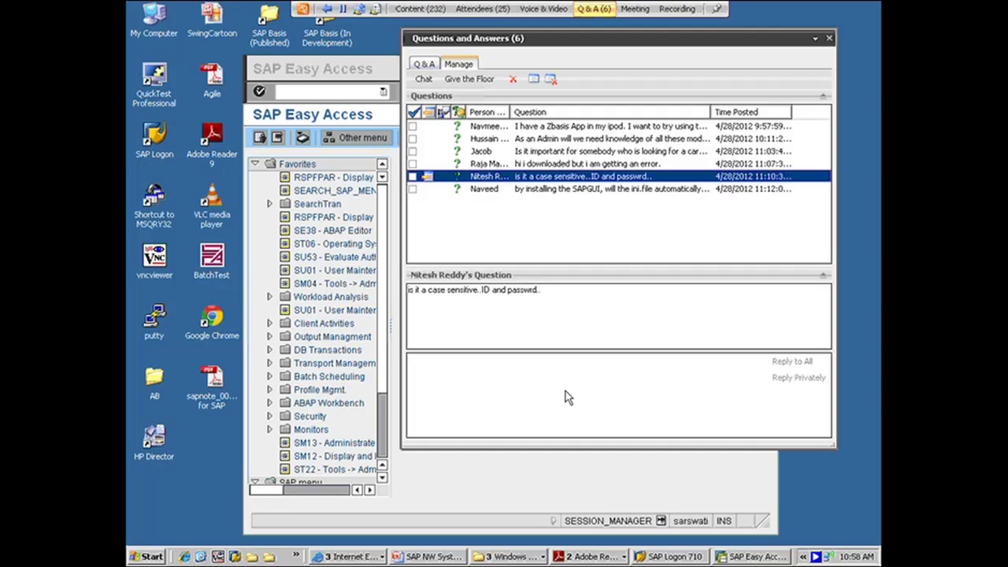
pyautogui.click(513, 81)
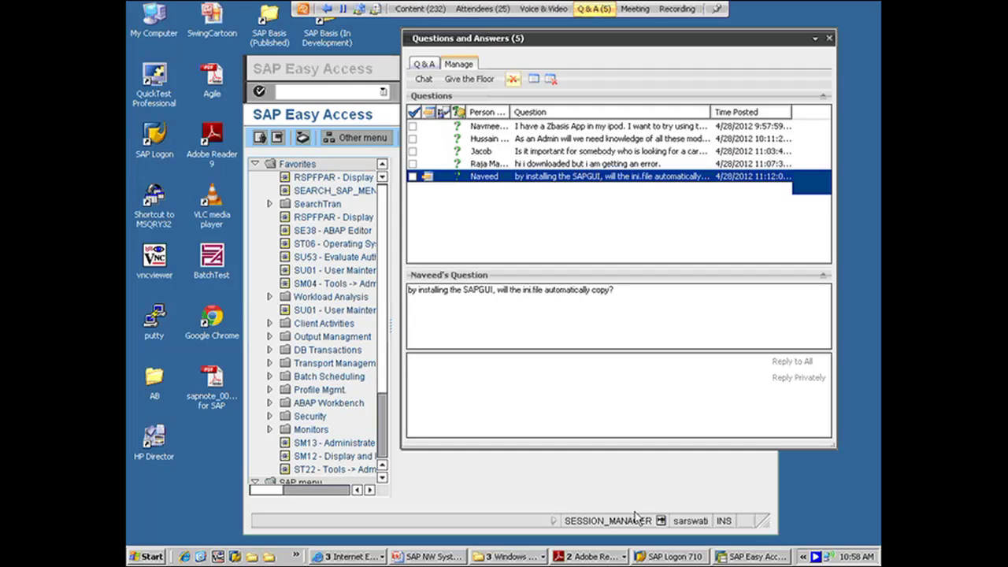
# - Bring SAP Logon to the front and collapse the Questions and Answers window
pyautogui.click(647, 557)
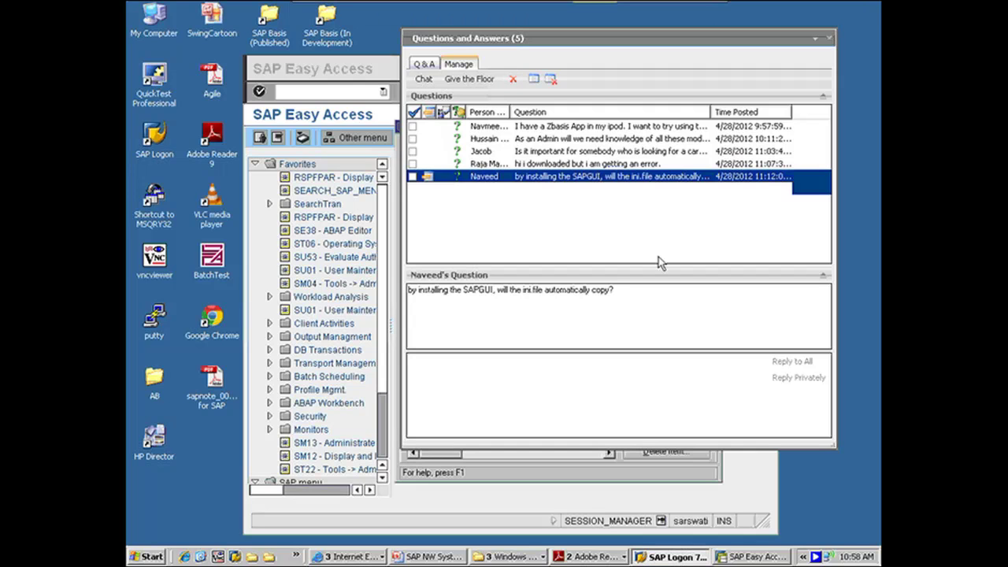
pyautogui.click(816, 44)
pyautogui.click(815, 40)
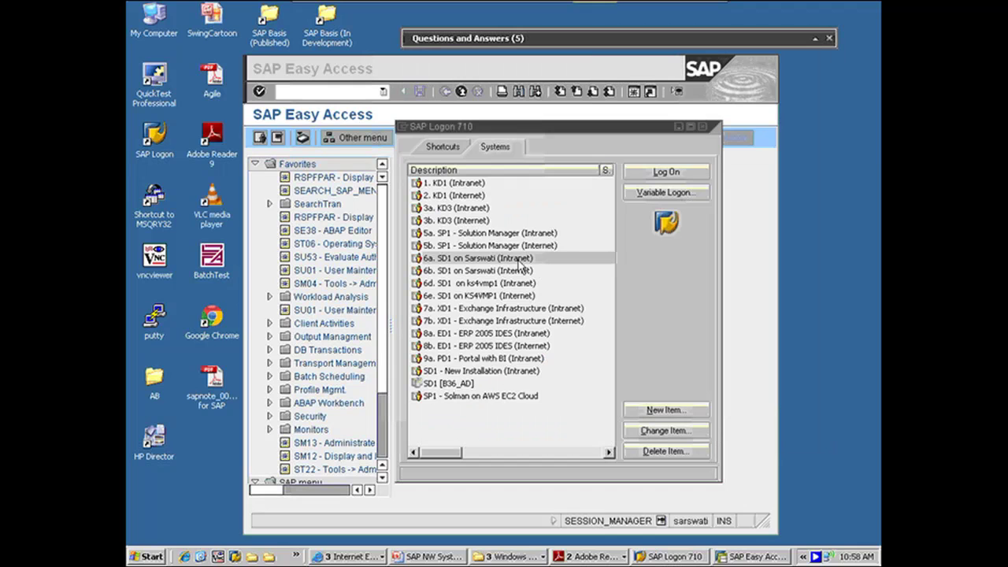
# - Review the connection parameters of 6b. SD1 on Sarswati (Internet), including application server and SAProuter string, and close them without saving
pyautogui.click(523, 272)
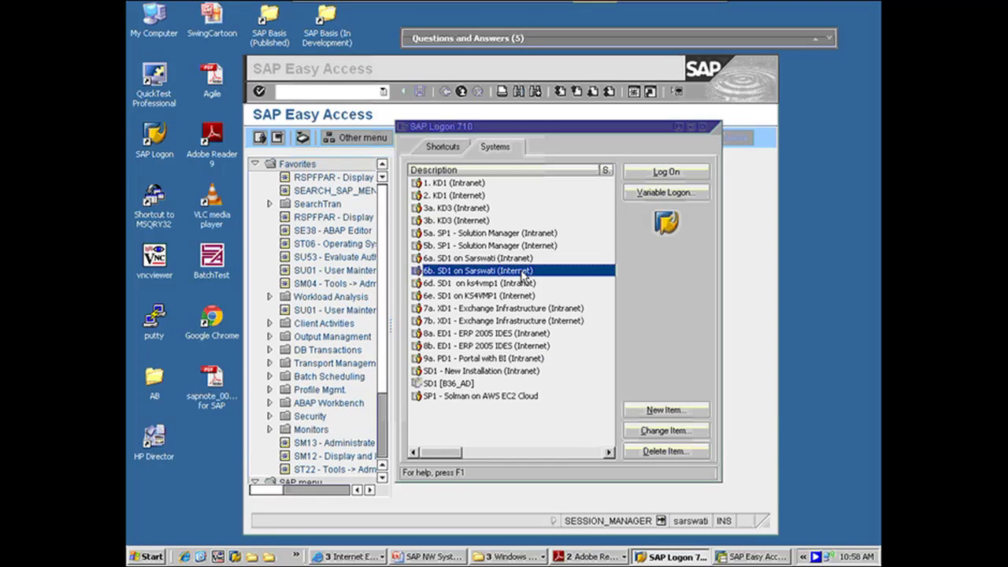
pyautogui.click(658, 433)
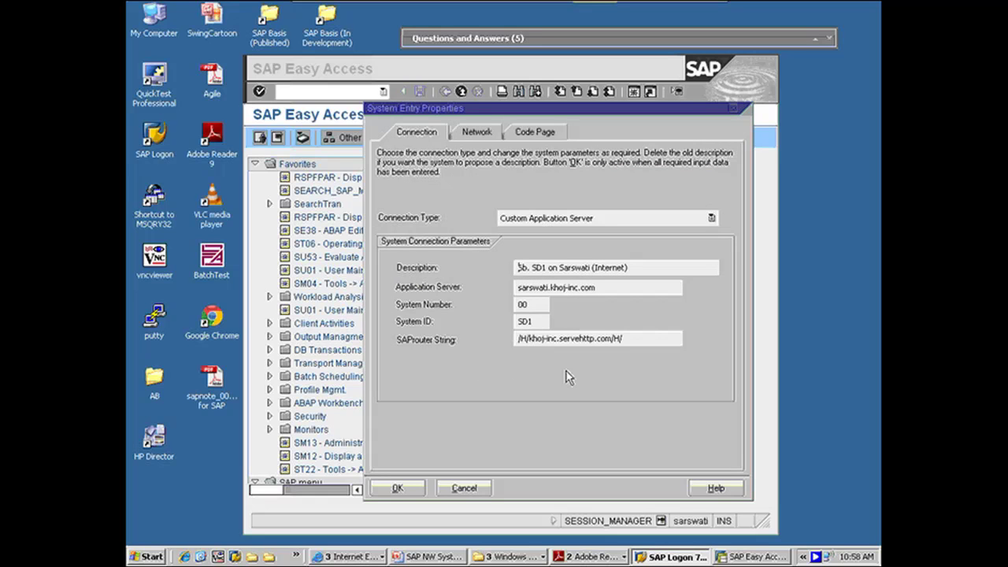
pyautogui.moveTo(585, 4)
pyautogui.click(517, 288)
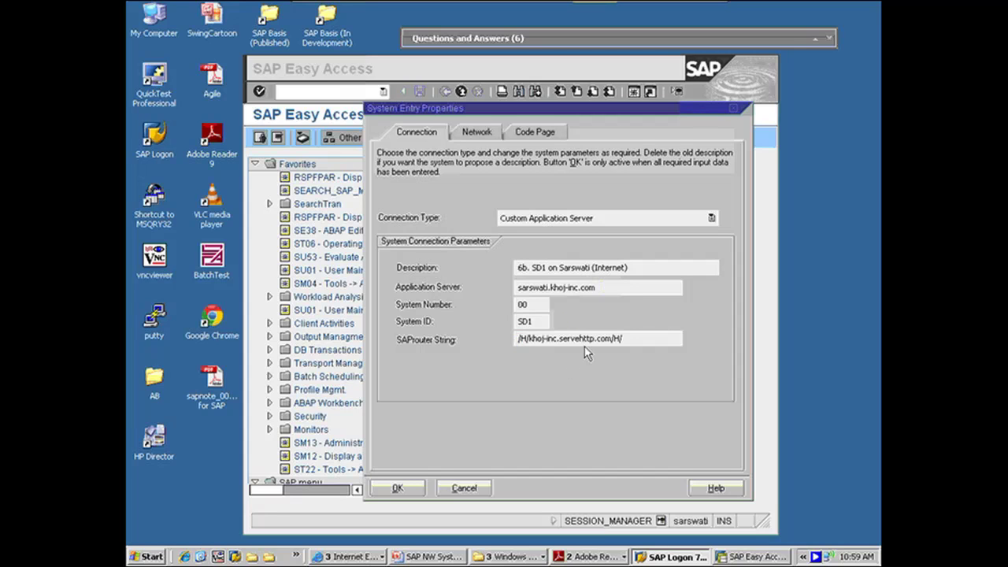
pyautogui.write('6')
pyautogui.click(464, 488)
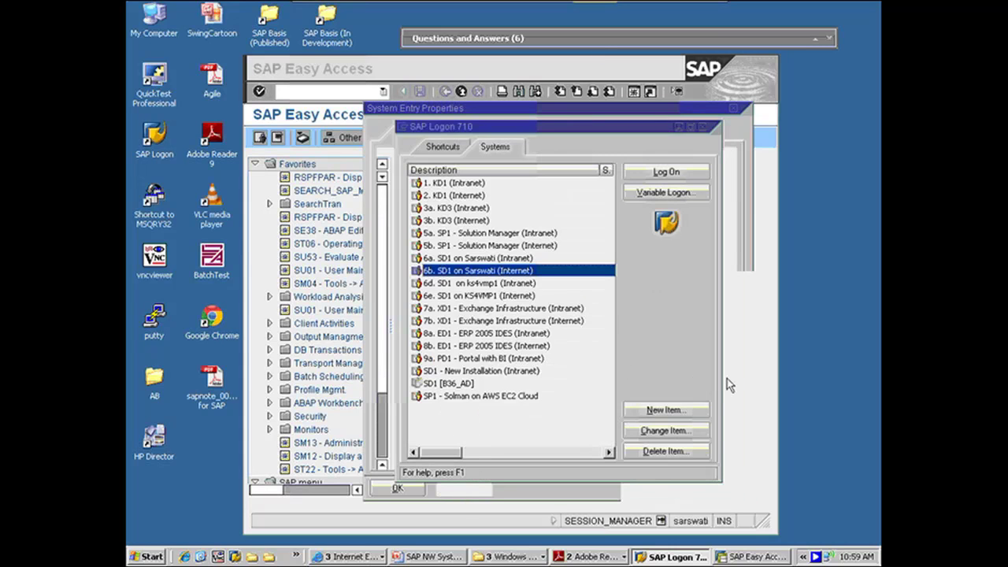
# - Return to the SAP Easy Access window and run /nsm04 to show the list of logged-on users
pyautogui.click(740, 384)
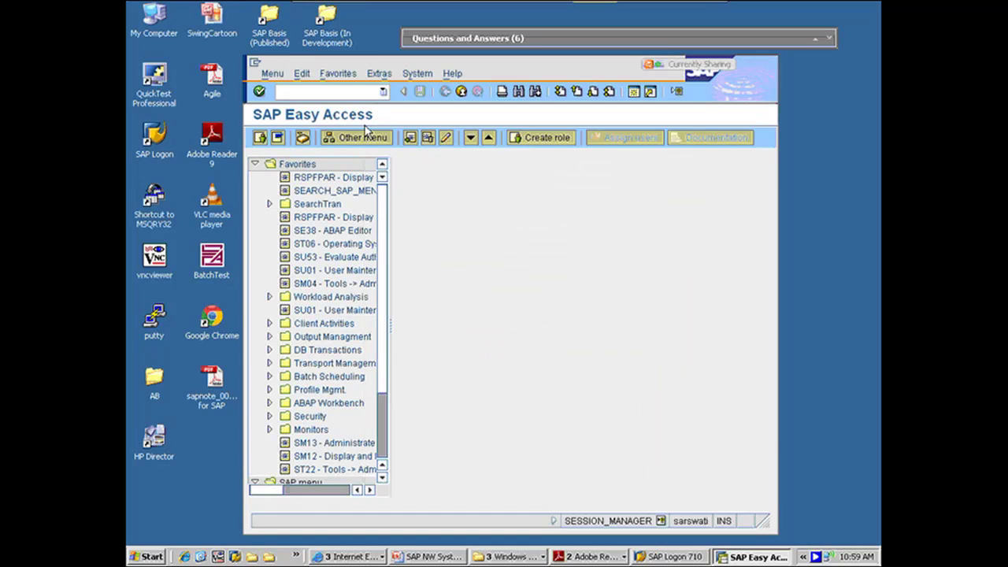
pyautogui.click(337, 92)
pyautogui.write('/d')
pyautogui.press('BackSpace')
pyautogui.write('nsm04')
pyautogui.press('Return')
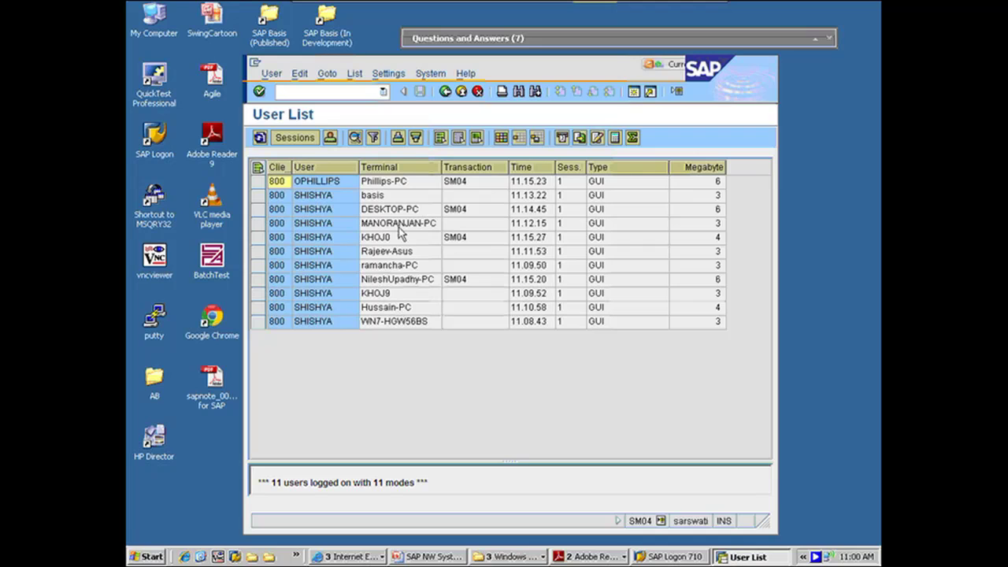
# - Mark the KHOJ0 terminal in the user list and refresh the list twice to check current sessions
pyautogui.click(368, 239)
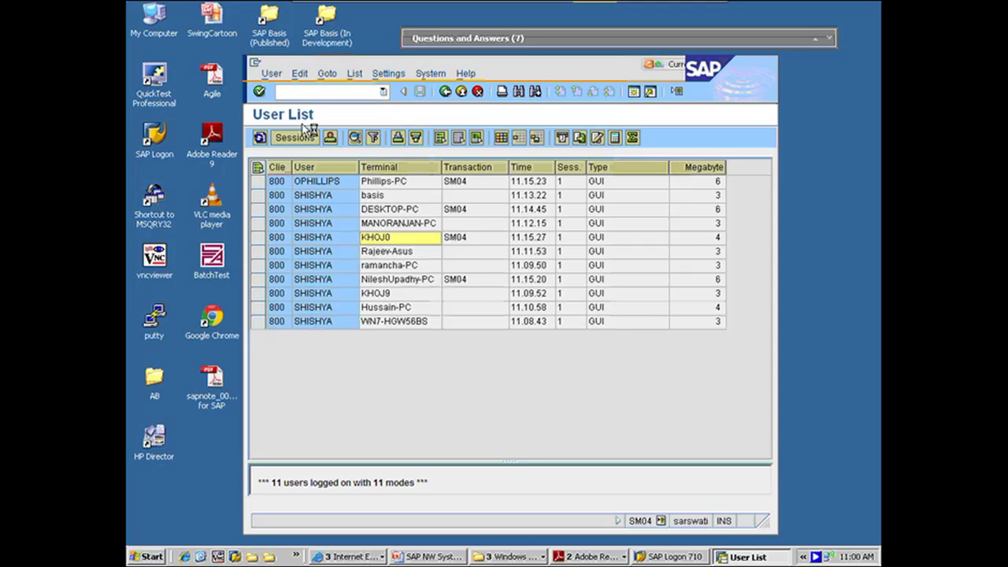
pyautogui.click(261, 139)
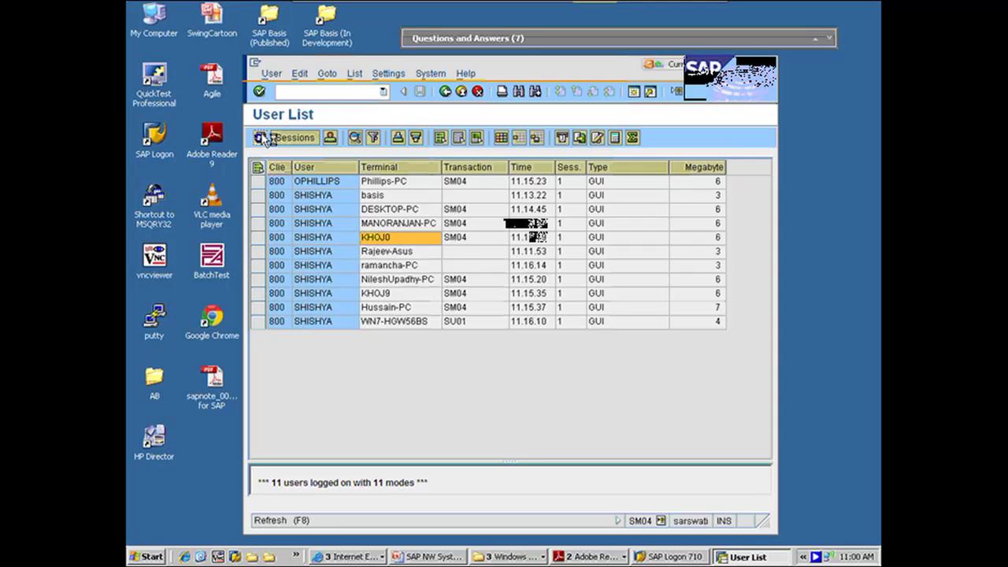
pyautogui.click(261, 138)
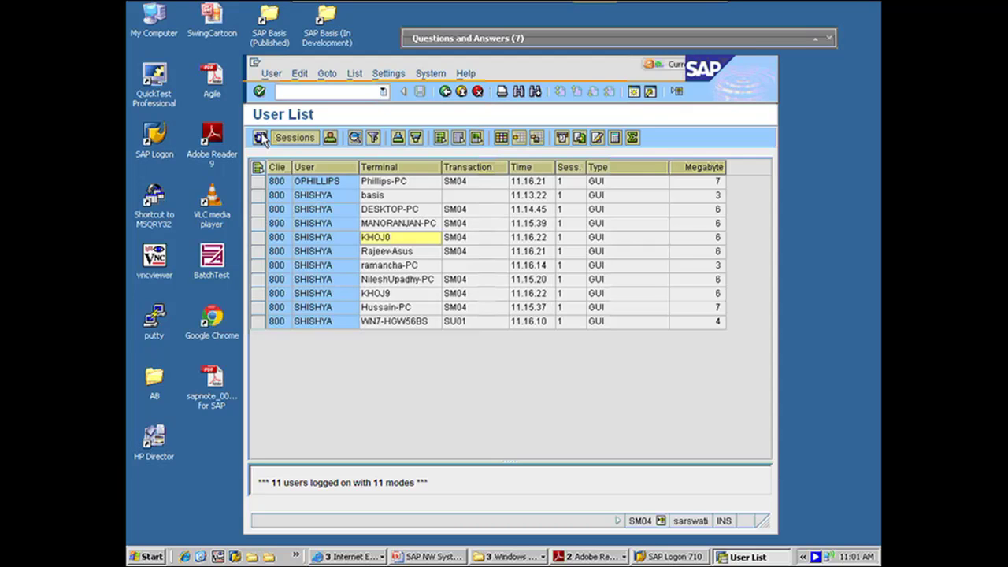
# - Refresh the list of logged-on users and select the first session row, on terminal Phillips-PC
pyautogui.moveTo(402, 9)
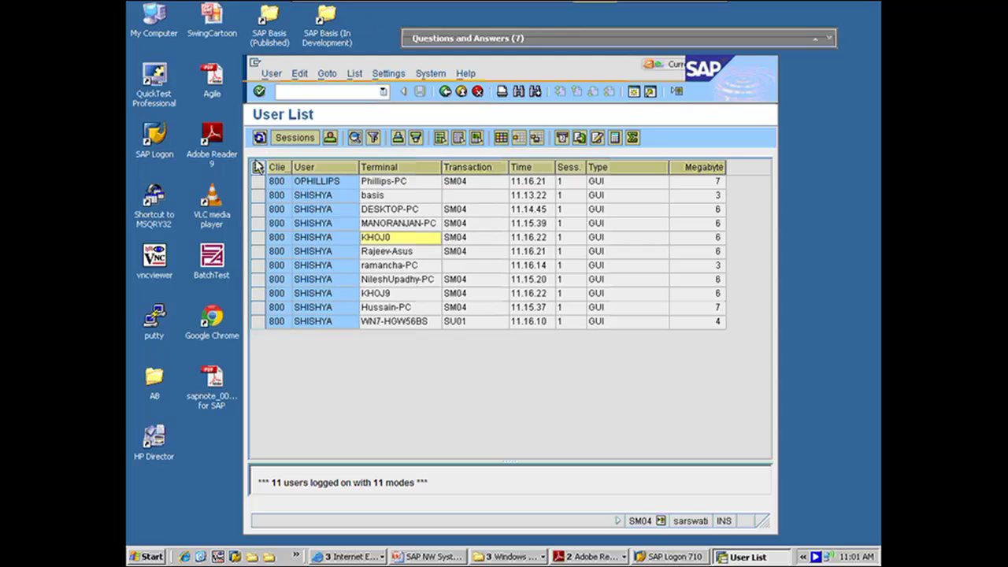
pyautogui.click(259, 137)
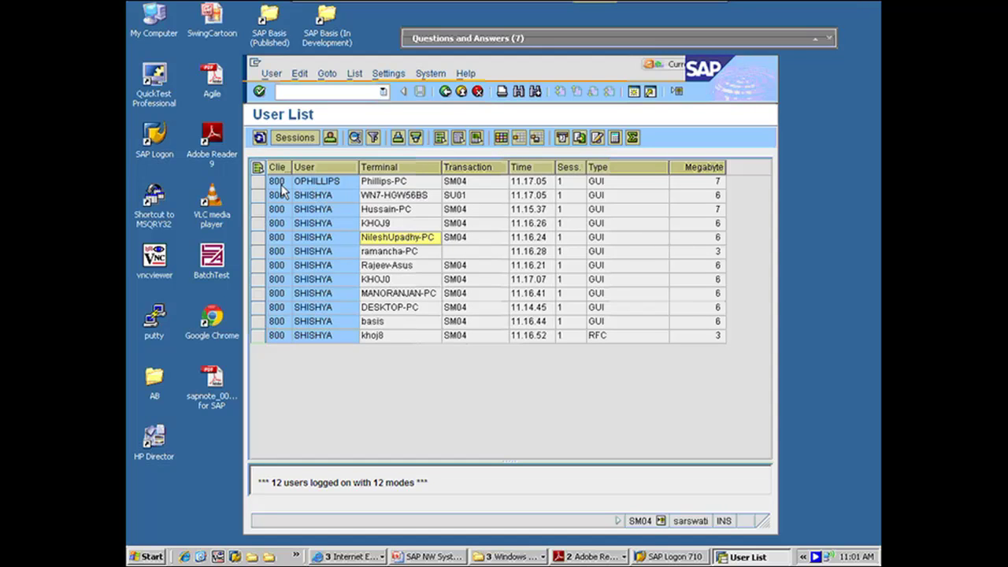
pyautogui.click(258, 182)
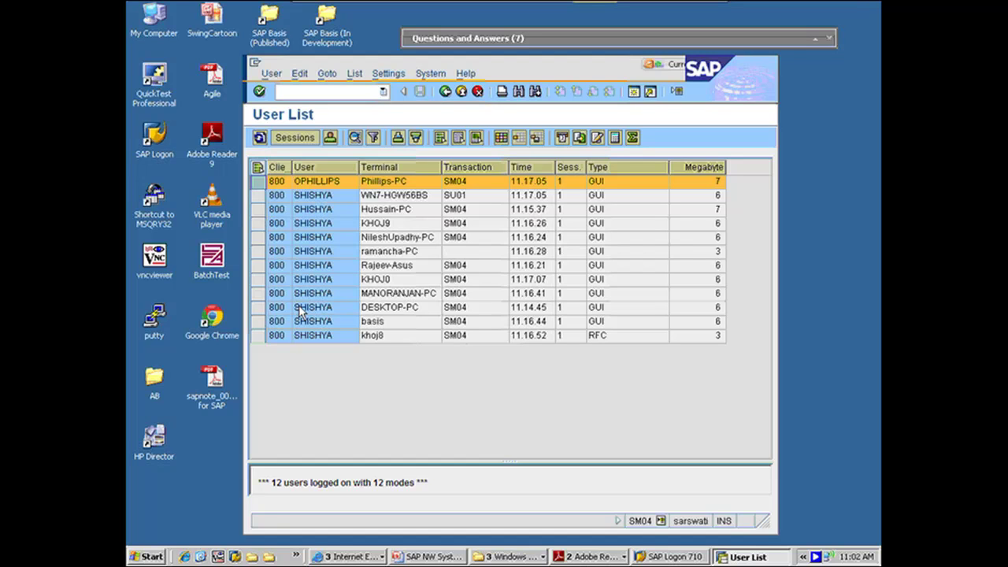
# - Open the meeting's question list and delete the "login successfully" entry
pyautogui.moveTo(533, 11)
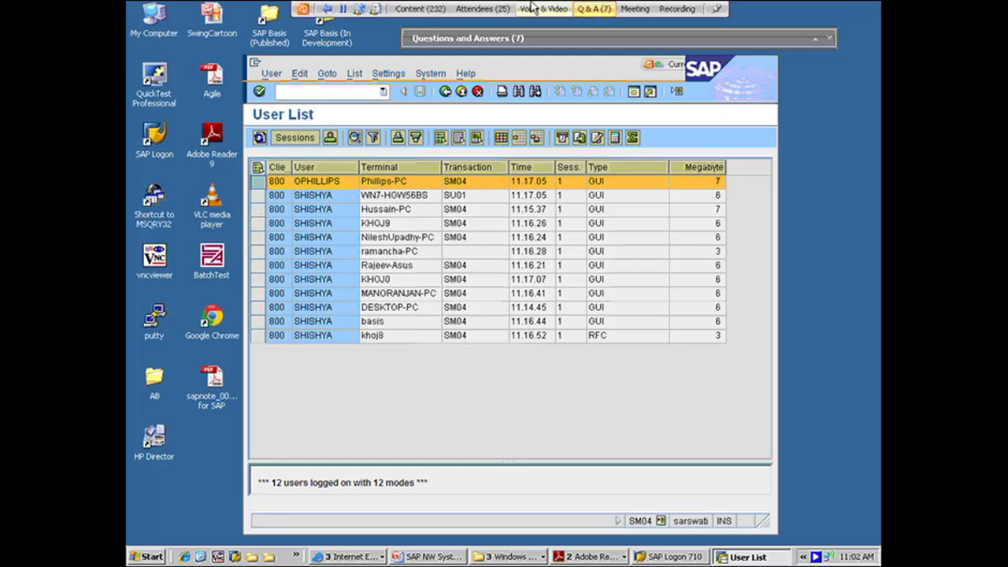
pyautogui.click(589, 11)
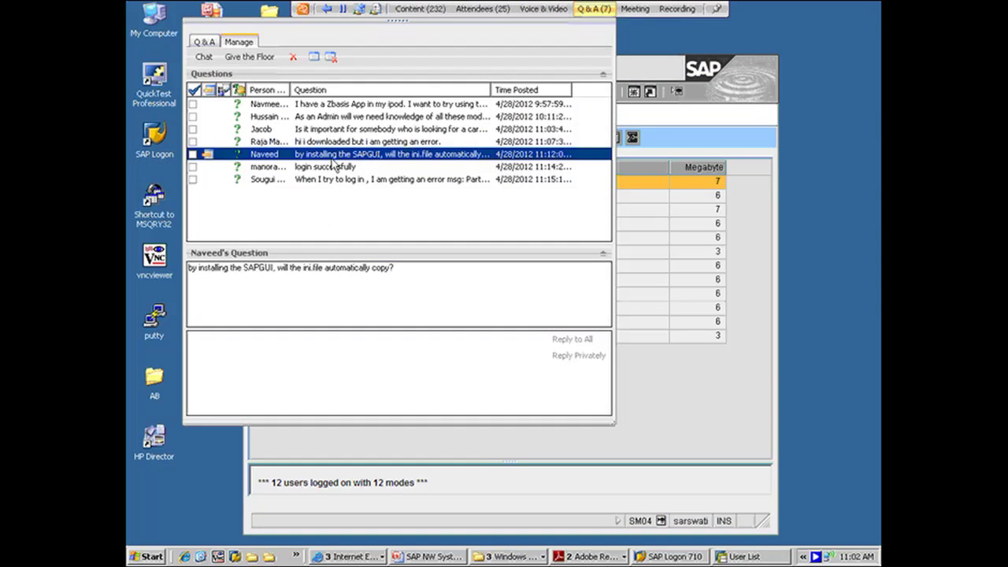
pyautogui.click(324, 169)
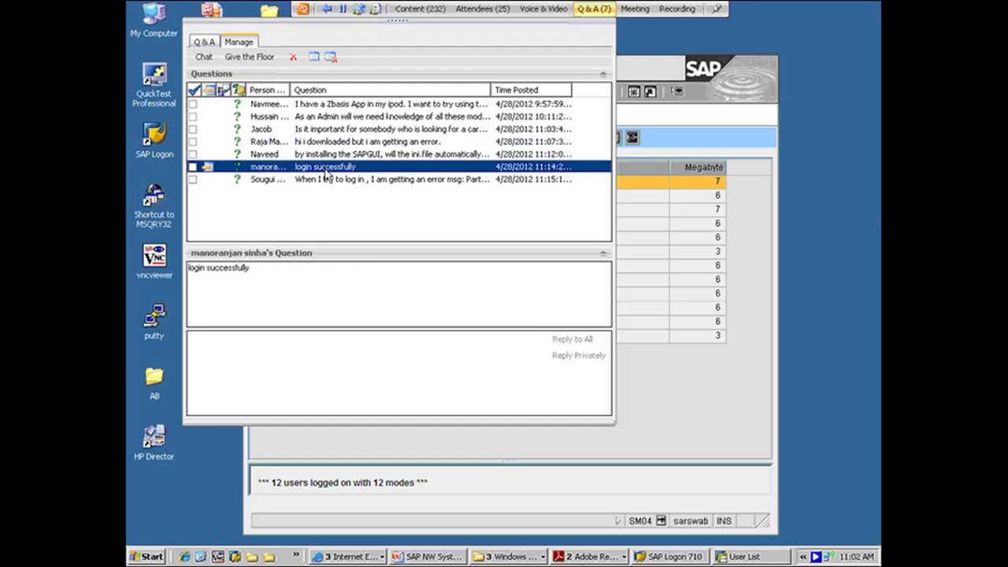
pyautogui.click(293, 58)
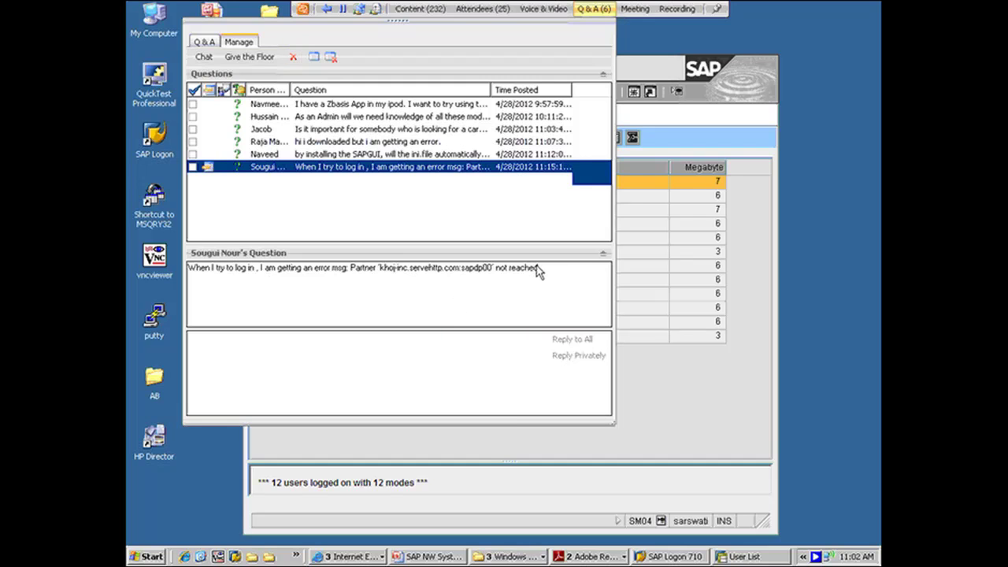
# - Close the 1:1 chat window and delete the attendee question about the ini file being copied automatically
pyautogui.moveTo(541, 268); pyautogui.dragTo(187, 268)
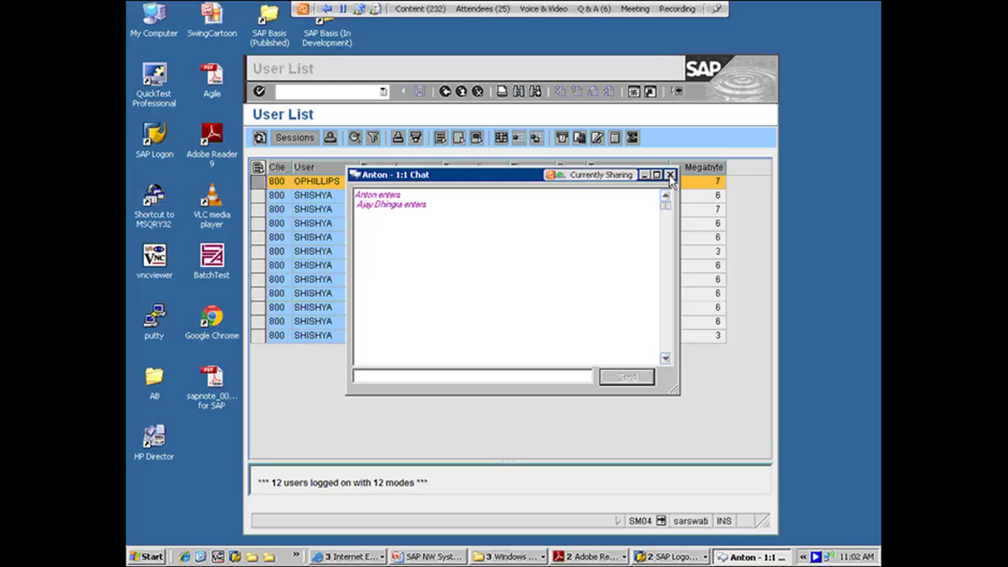
pyautogui.click(671, 175)
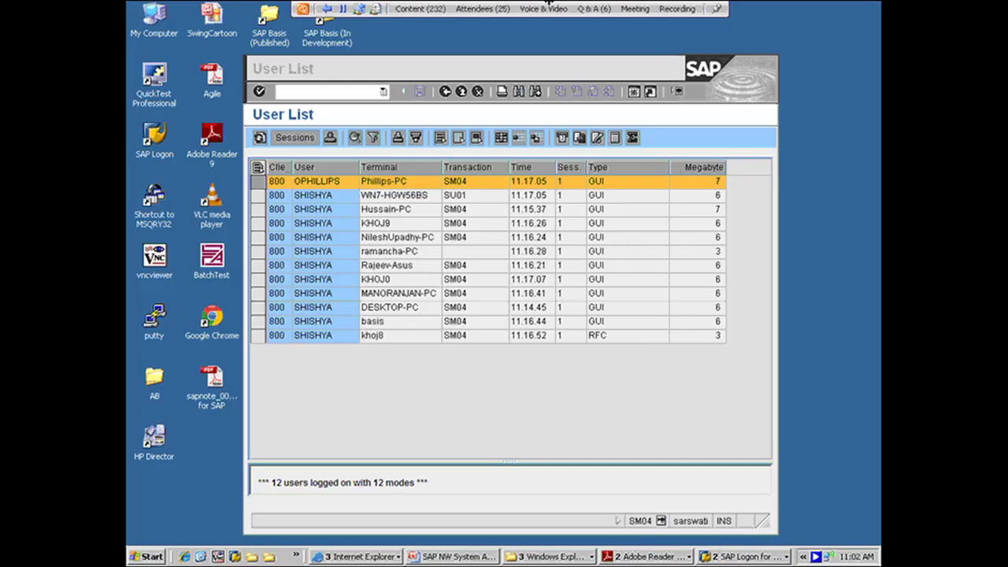
pyautogui.click(595, 12)
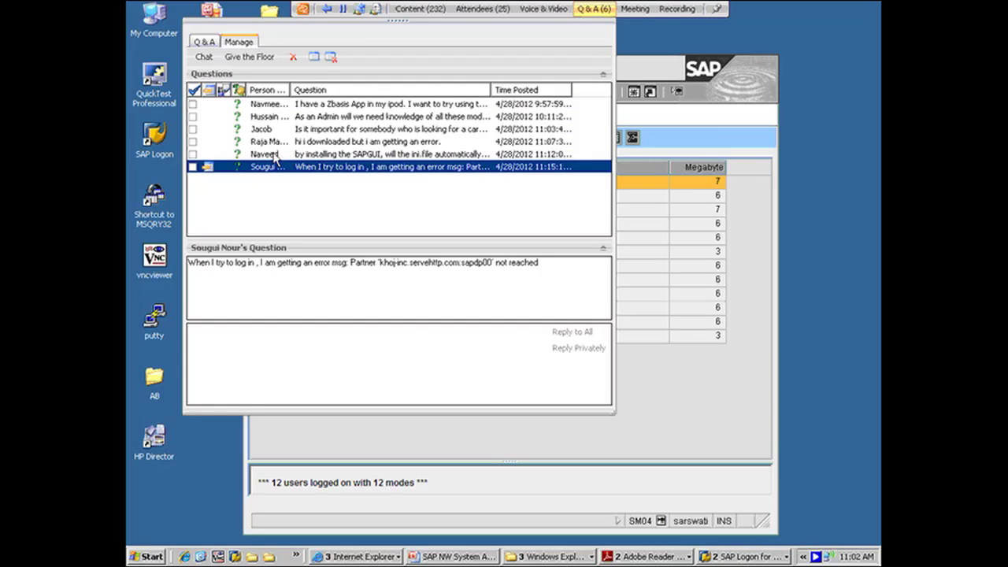
pyautogui.click(276, 155)
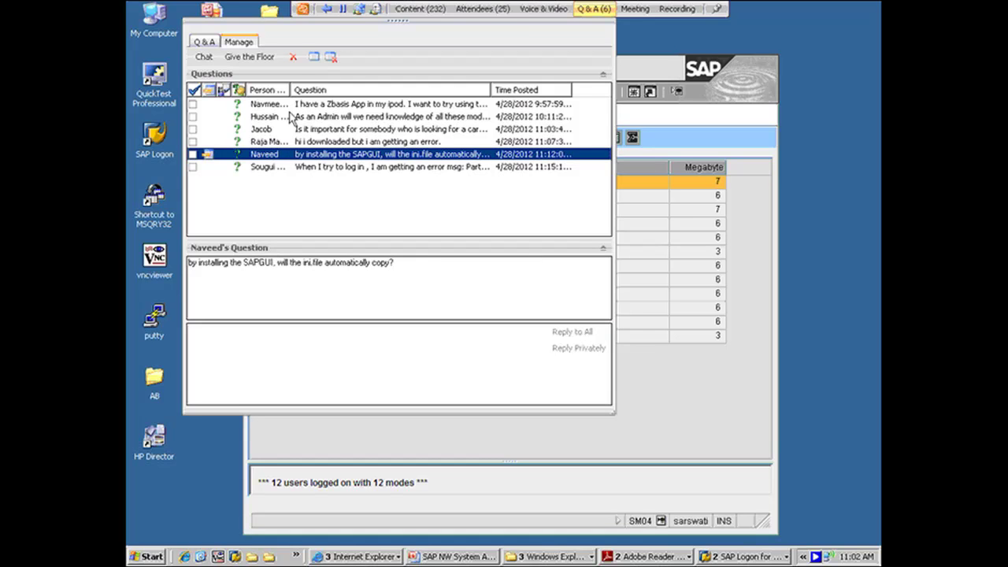
pyautogui.click(295, 59)
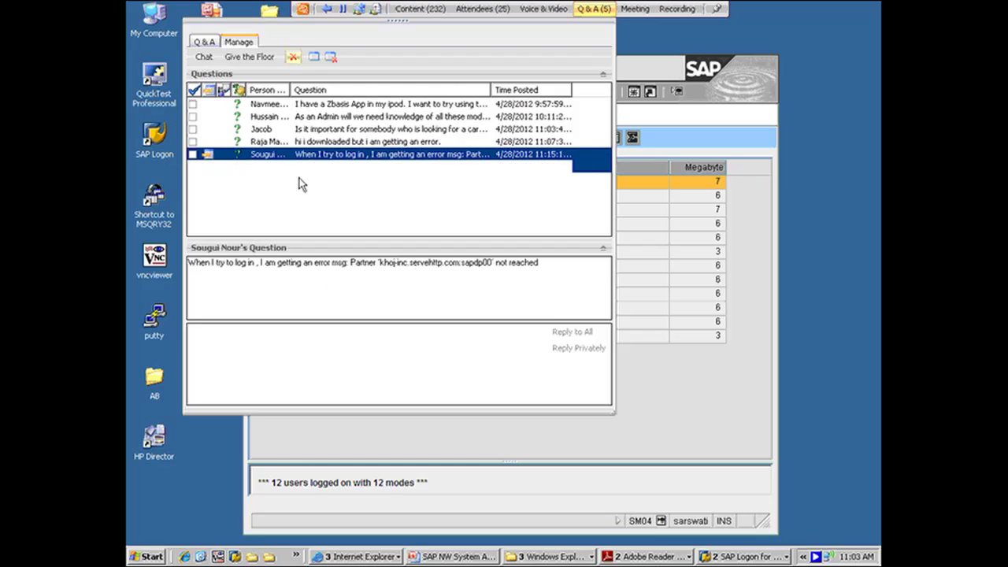
# - Examine and compare the two attendee questions about the download error and the "Partner not reached" login error
pyautogui.click(312, 145)
pyautogui.click(313, 144)
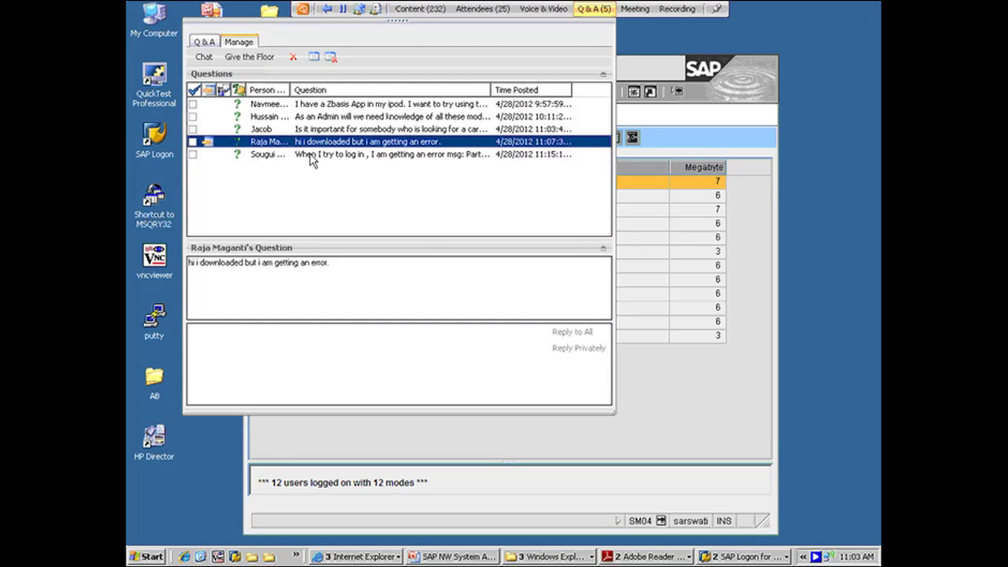
pyautogui.click(310, 155)
pyautogui.click(319, 143)
pyautogui.click(314, 156)
pyautogui.click(318, 143)
pyautogui.click(316, 155)
pyautogui.click(325, 143)
# - Switch to SAP Logon 710, review the connection parameters of 6b. SD1 on Sarswati (Internet), and close them without saving
pyautogui.click(726, 557)
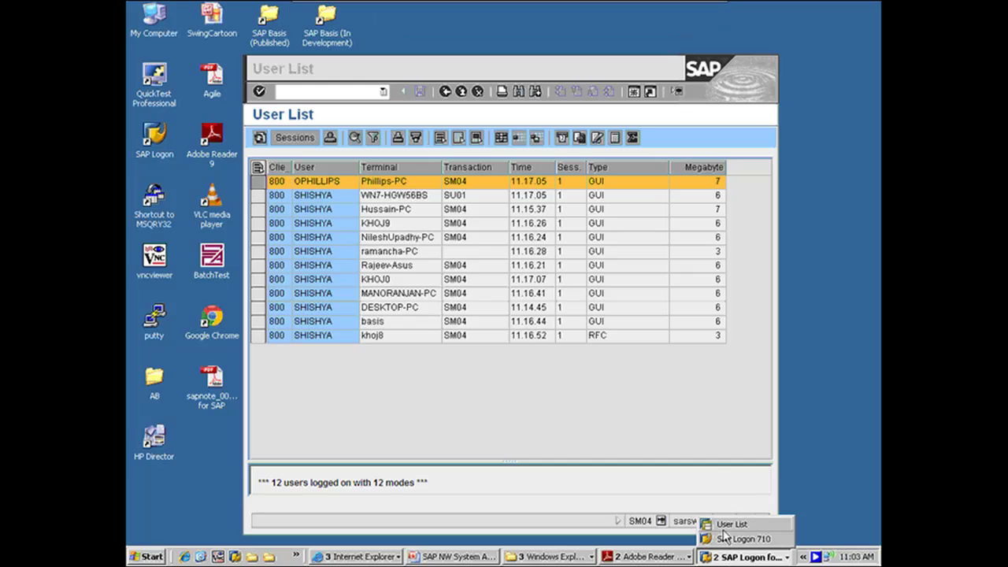
pyautogui.click(740, 540)
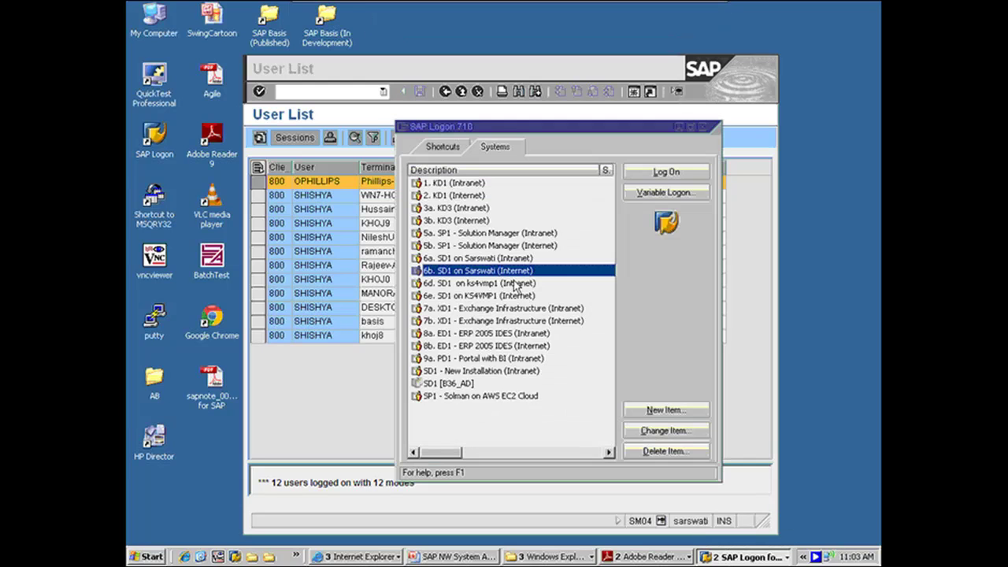
pyautogui.click(667, 431)
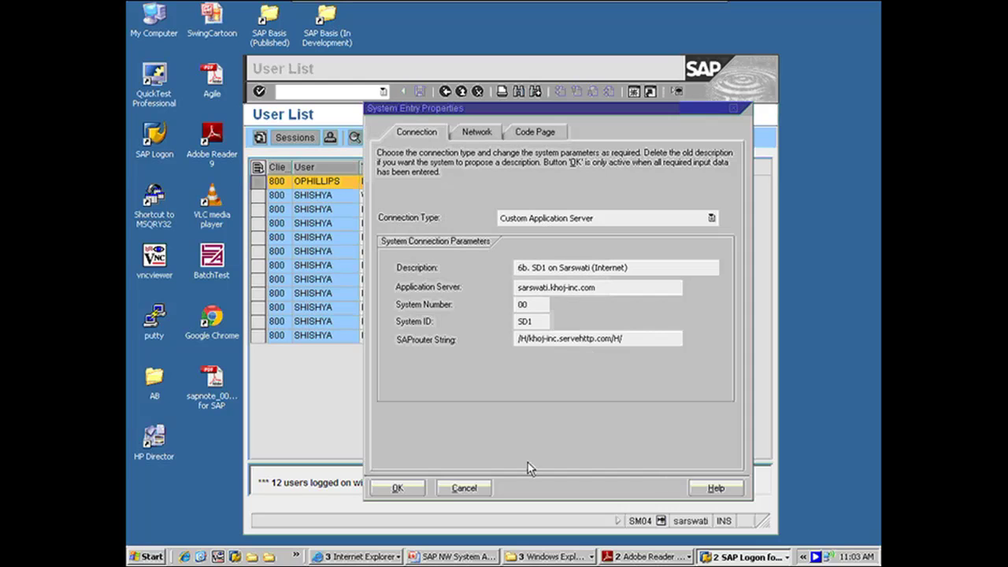
pyautogui.click(481, 493)
# - Reopen the attendee questions and reread the one reporting that partner khoj-inc.servehttp.com:sapdp00 is not reached
pyautogui.moveTo(538, 11)
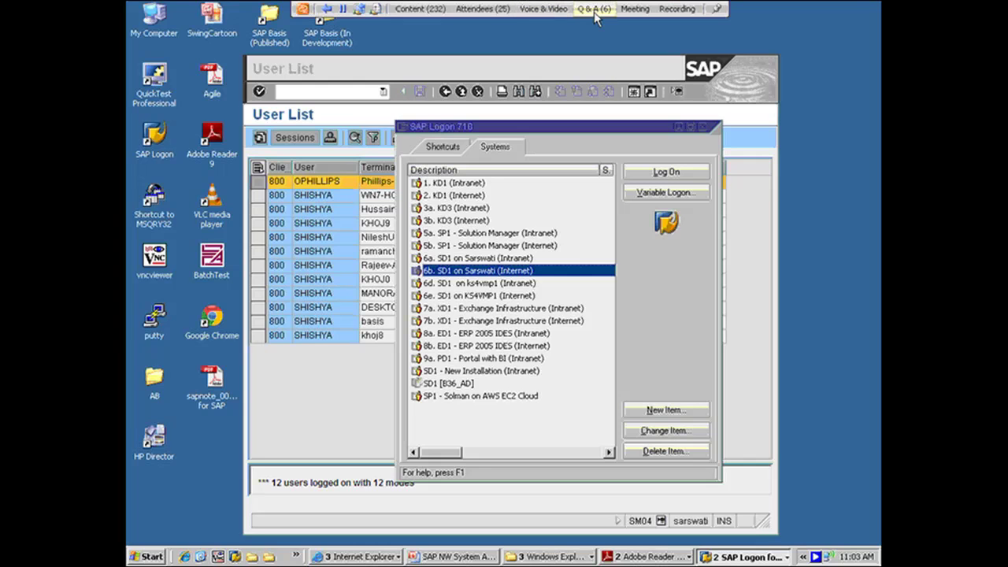
pyautogui.click(594, 11)
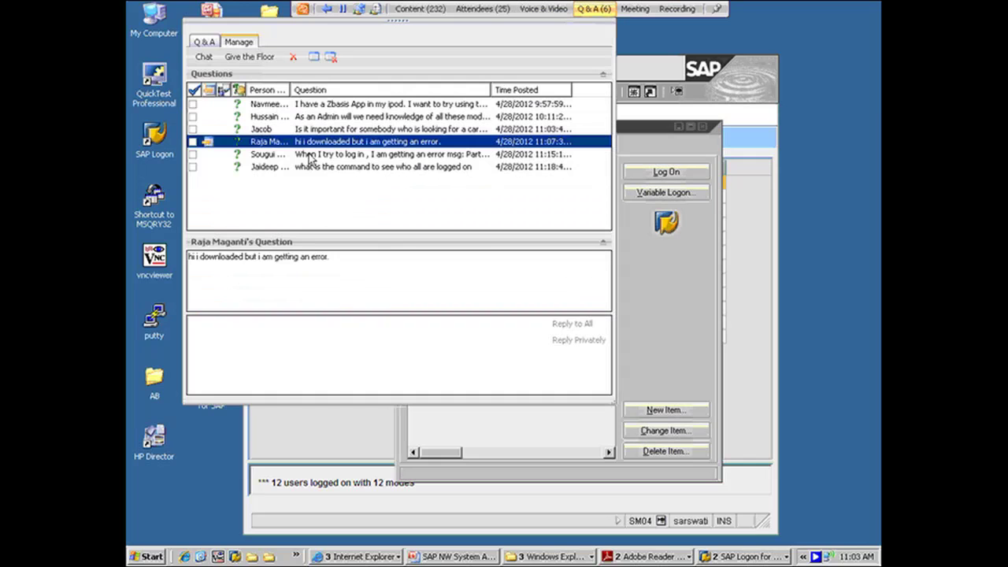
pyautogui.click(310, 156)
pyautogui.click(311, 143)
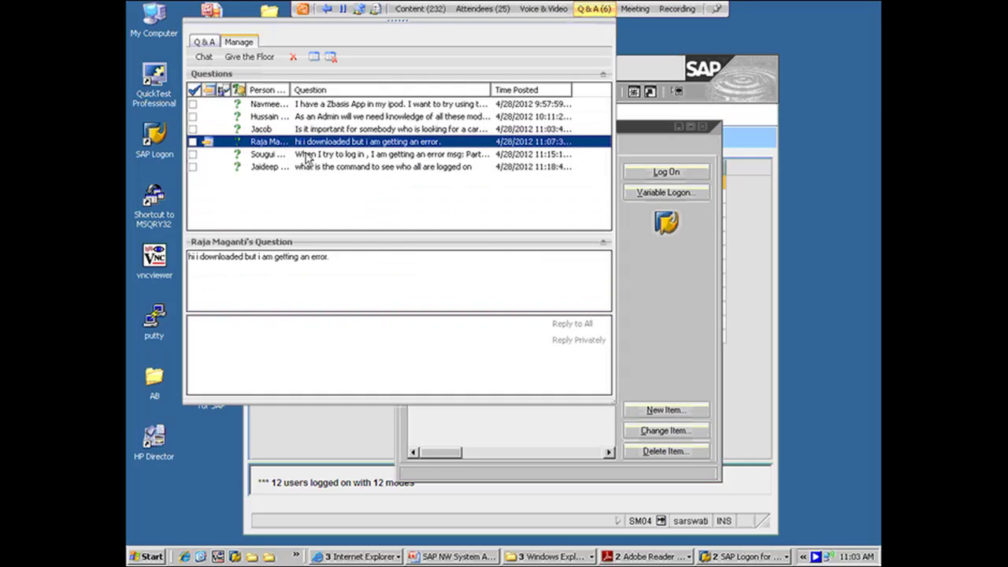
pyautogui.click(305, 156)
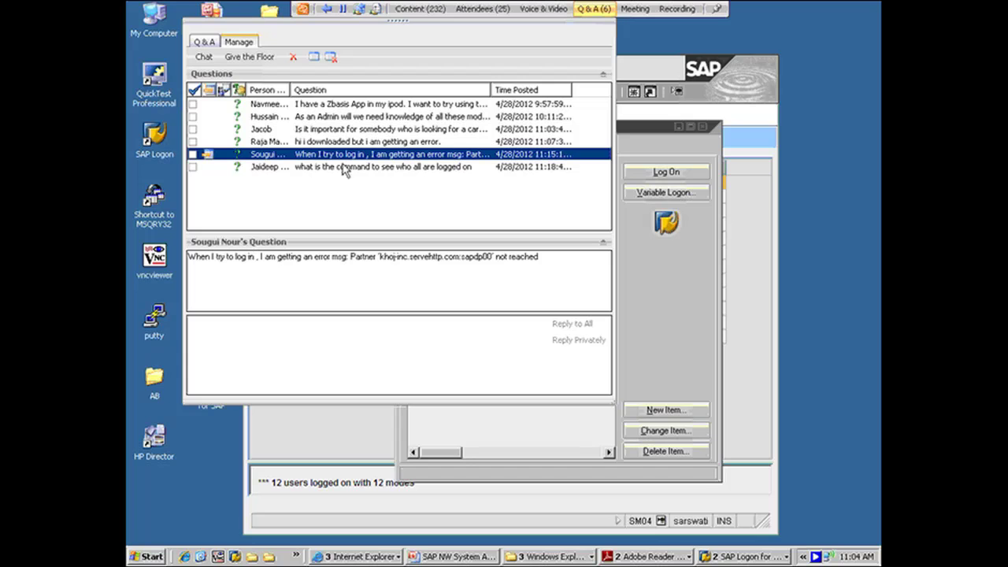
# - Request remote desktop sharing from the attendee who reported the "Partner not reached" login error
pyautogui.click(423, 11)
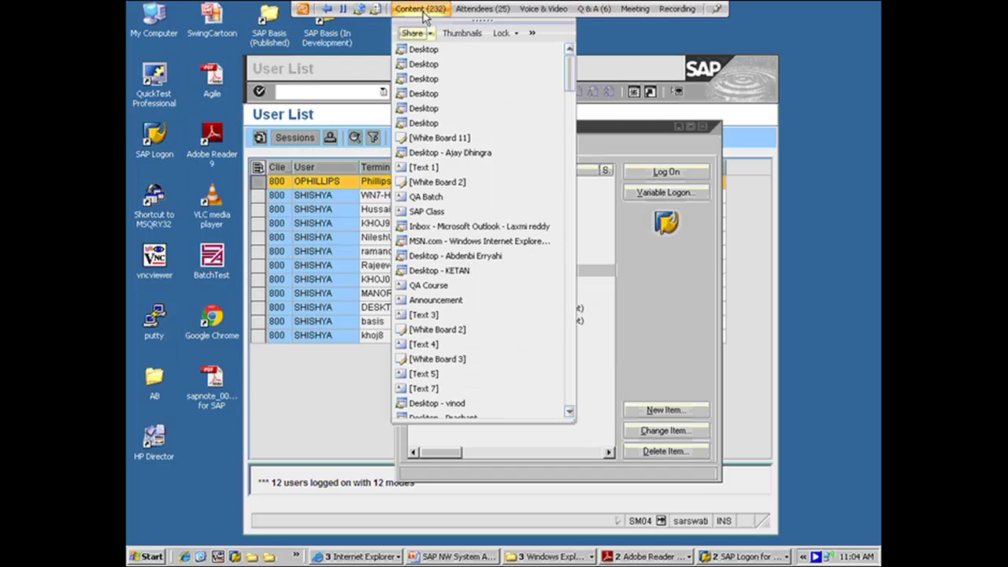
pyautogui.click(424, 30)
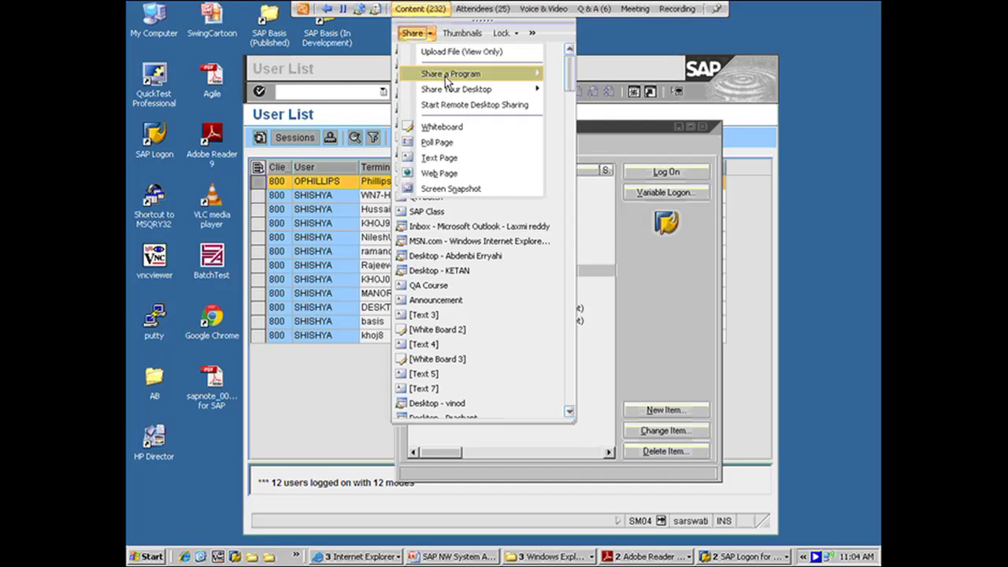
pyautogui.click(513, 112)
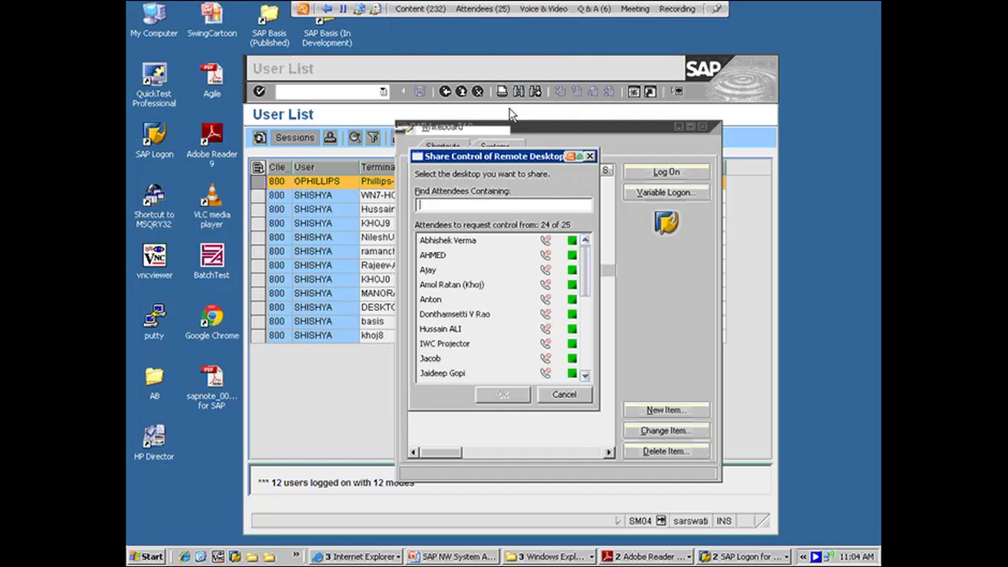
pyautogui.click(586, 301)
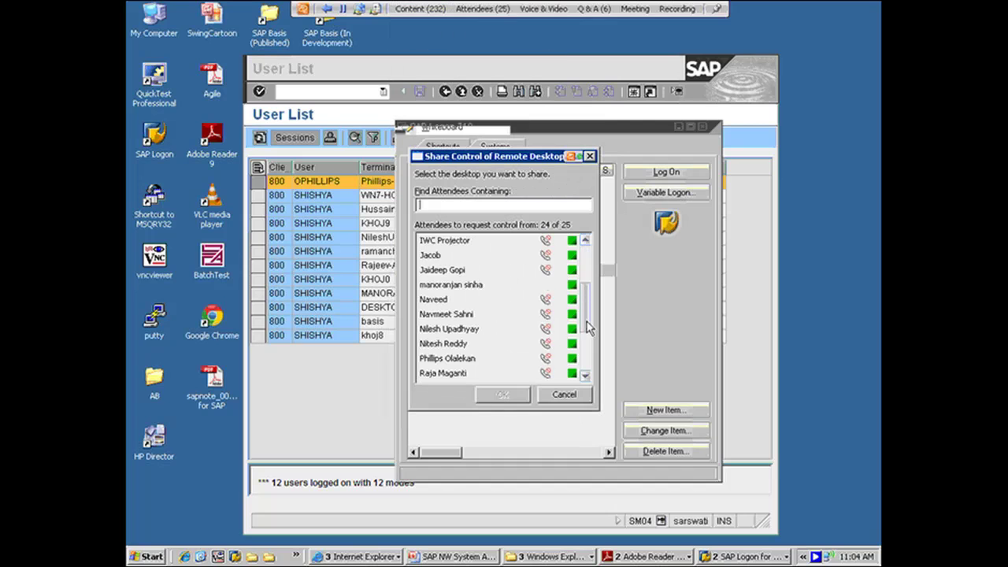
pyautogui.moveTo(587, 321); pyautogui.dragTo(587, 349)
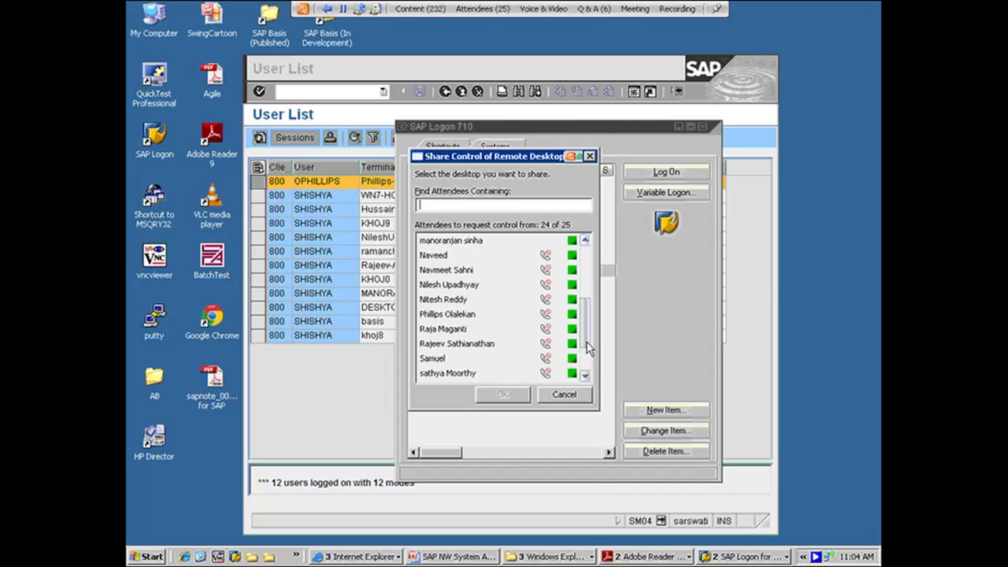
pyautogui.scroll(-1, 486, 352)
pyautogui.click(486, 352)
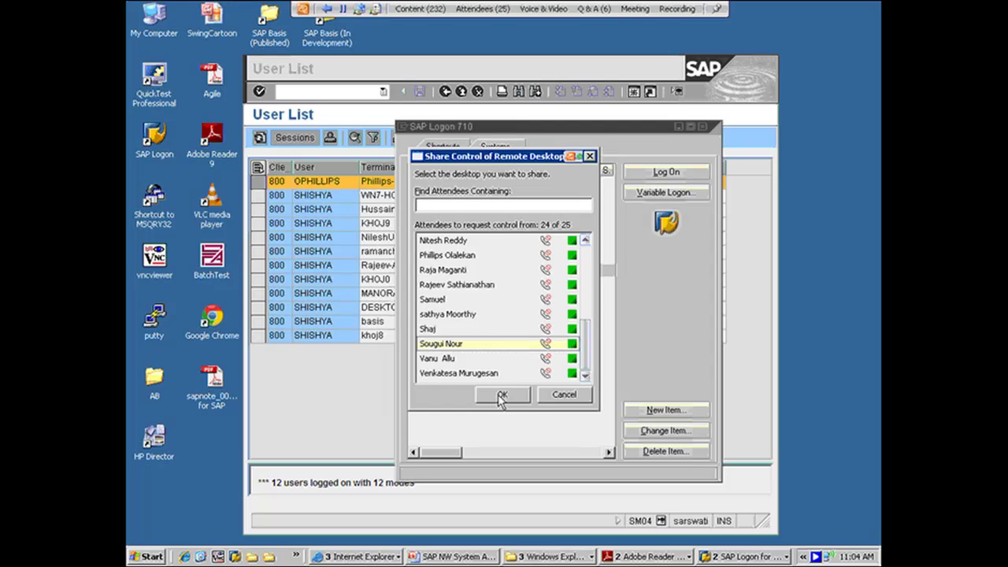
pyautogui.click(501, 396)
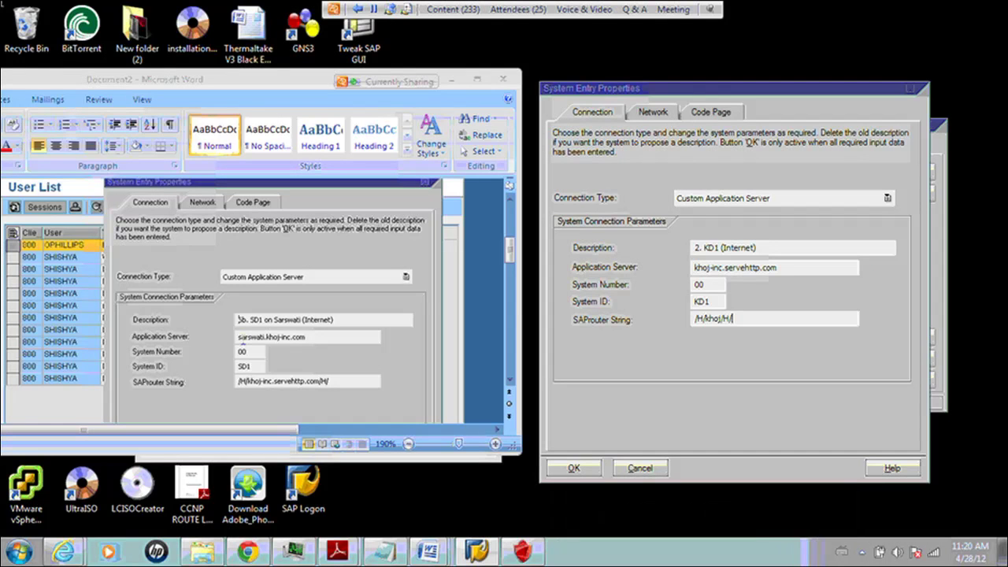
# - Change the SAProuter string of the 2. KD1 (Internet) entry to /H/khoj-inc.sr/H/ on the shared desktop
pyautogui.press('BackSpace')
pyautogui.press('BackSpace')
pyautogui.press('BackSpace')
pyautogui.write('-inc.sr/H/')
# - Move the System Entry Properties dialog over the Word document and set its application server to sarswati.khoj-inc.com
pyautogui.scroll(-4, 313, 345)
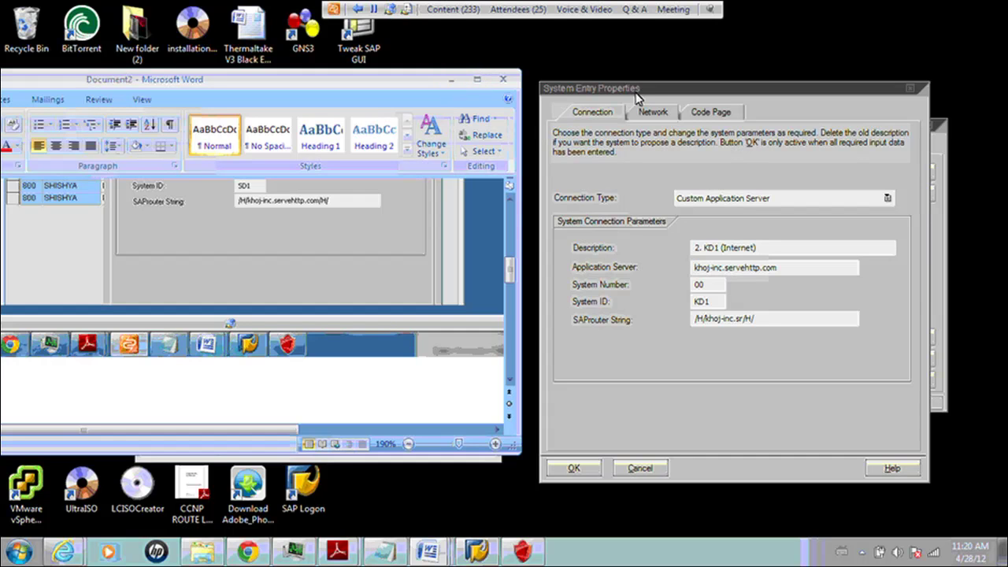
pyautogui.moveTo(647, 91); pyautogui.dragTo(315, 65)
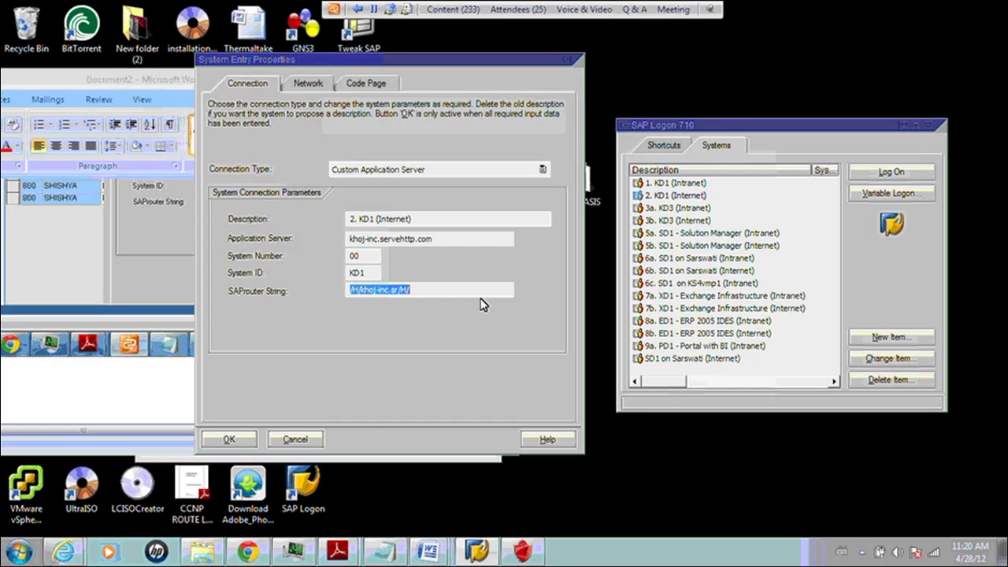
pyautogui.click(424, 291)
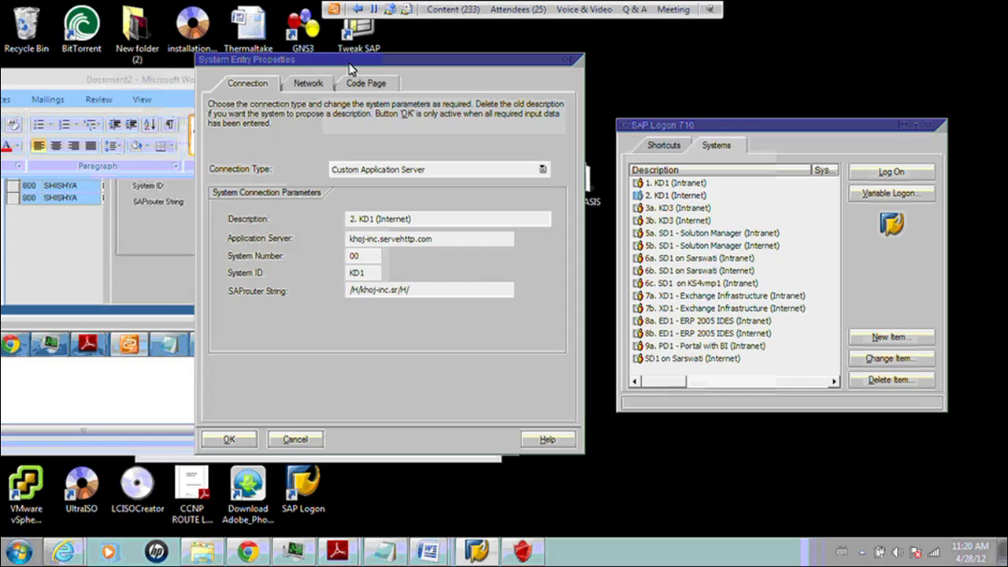
pyautogui.click(433, 239)
pyautogui.press('BackSpace')
pyautogui.press('BackSpace')
pyautogui.press('BackSpace')
pyautogui.press('BackSpace')
pyautogui.press('BackSpace')
pyautogui.press('BackSpace')
pyautogui.press('BackSpace')
pyautogui.press('BackSpace')
pyautogui.press('BackSpace')
pyautogui.press('BackSpace')
pyautogui.press('BackSpace')
pyautogui.press('BackSpace')
pyautogui.press('BackSpace')
pyautogui.press('BackSpace')
pyautogui.press('BackSpace')
pyautogui.press('BackSpace')
pyautogui.press('BackSpace')
pyautogui.press('BackSpace')
pyautogui.press('BackSpace')
pyautogui.press('BackSpace')
pyautogui.press('BackSpace')
pyautogui.press('BackSpace')
pyautogui.write('sars')
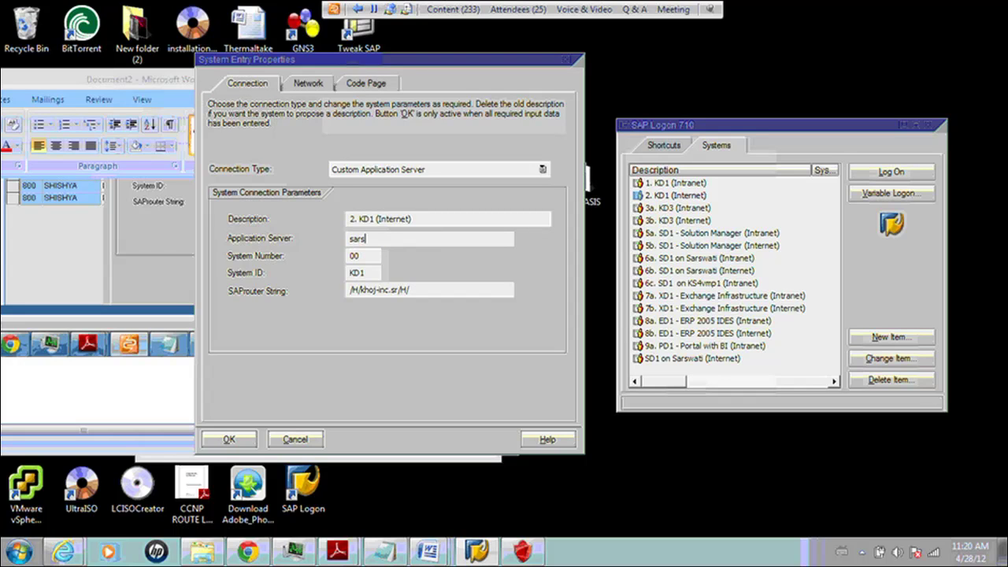
pyautogui.write('wati.khoj-inc.com')
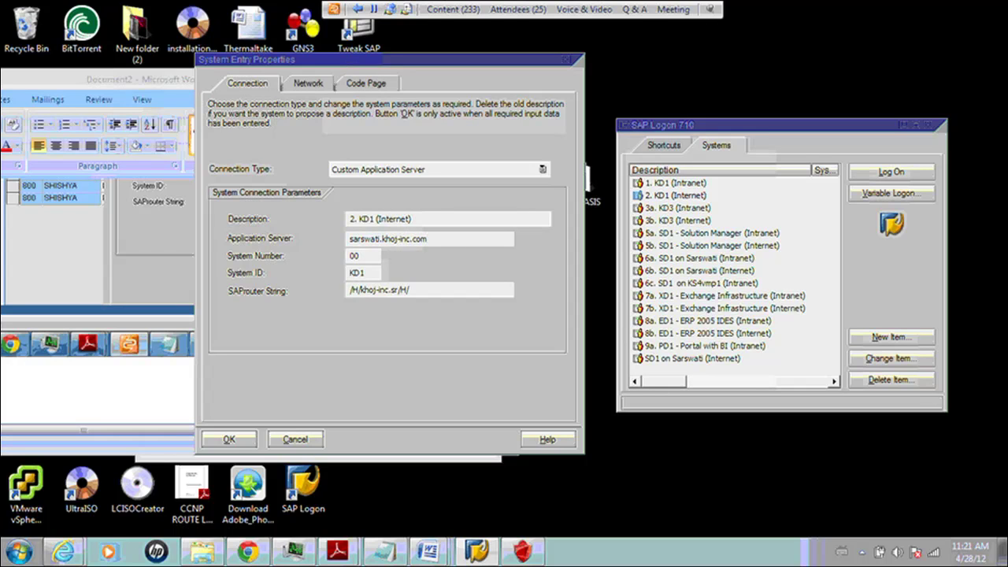
# - Replace the SAProuter string of the 2. KD1 (Internet) entry with /H/khoj-inc.servehttp.com/HH
pyautogui.doubleClick(417, 290)
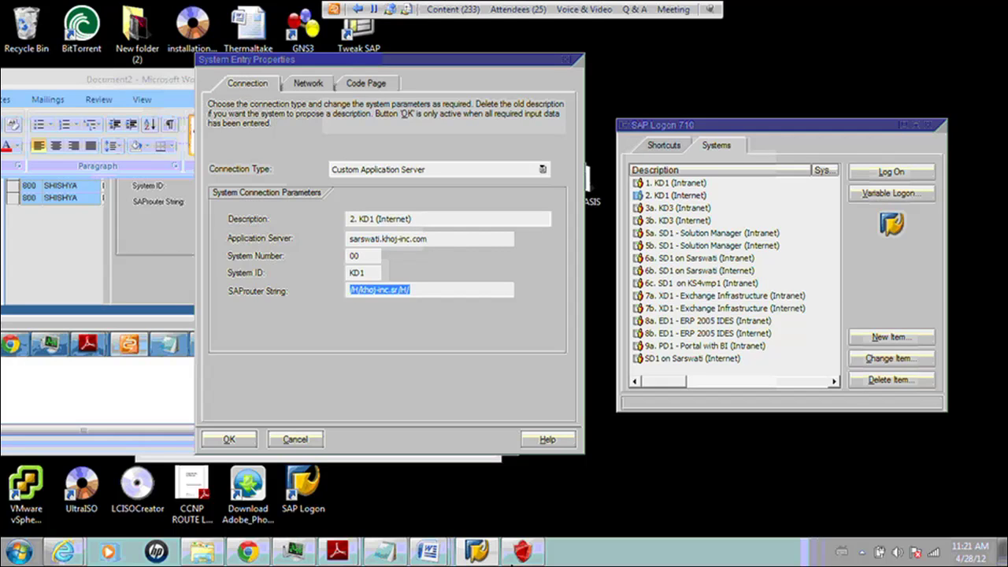
pyautogui.write('/H')
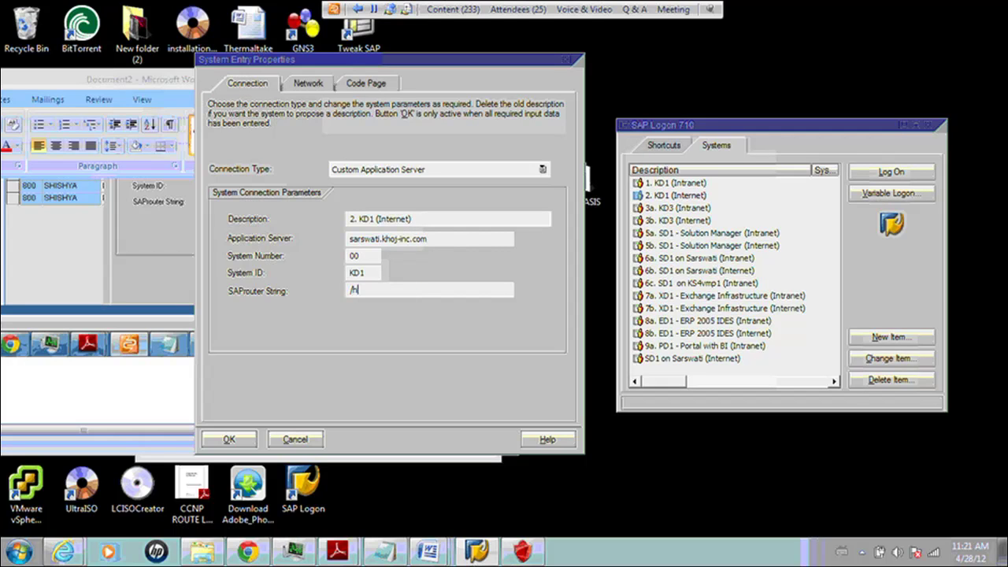
pyautogui.write('/khoj-inc.servehttp.com/H/')
pyautogui.press('BackSpace')
pyautogui.write('H')
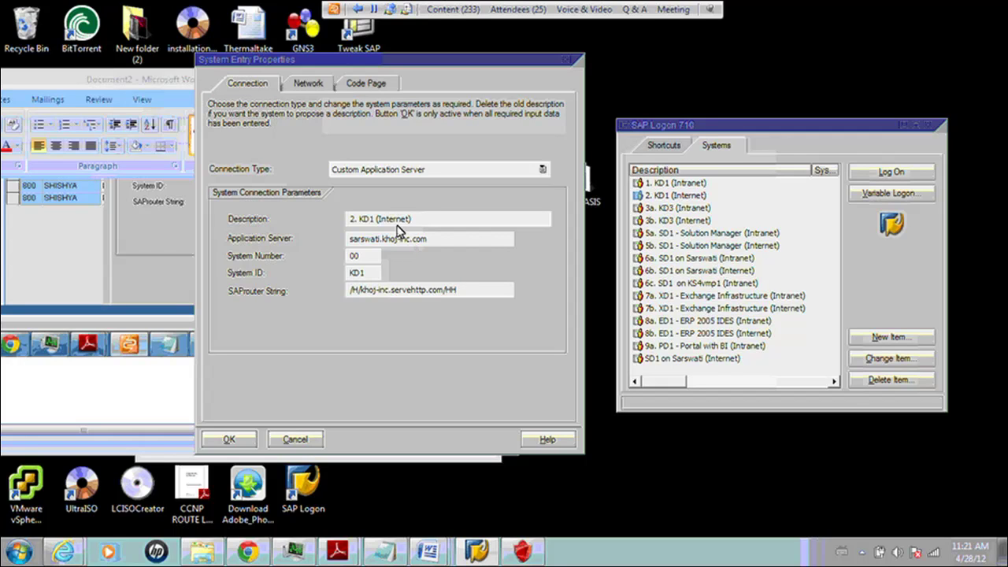
# - Append /H/ to the entry's SAProuter string and change its description to 2. SD1 (Internet) -AD
pyautogui.write('/H/')
pyautogui.press('BackSpace')
pyautogui.write('S')
pyautogui.write(' -AD')
# - Correct the entry's SAProuter string to /H/khoj-inc.servehttp.com/H/ and save the entry
pyautogui.doubleClick(475, 293)
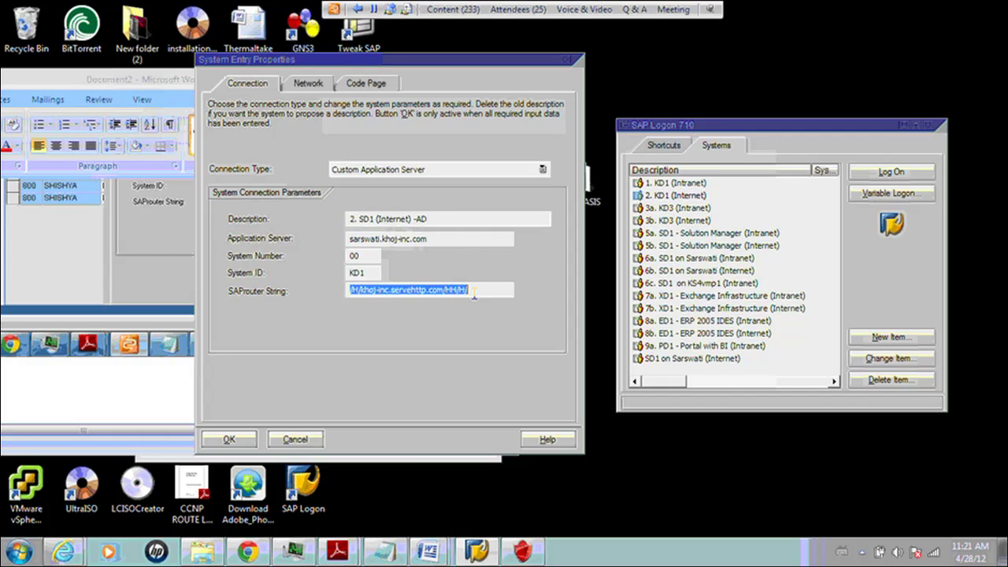
pyautogui.click(473, 293)
pyautogui.press('BackSpace')
pyautogui.press('BackSpace')
pyautogui.press('BackSpace')
pyautogui.press('BackSpace')
pyautogui.press('BackSpace')
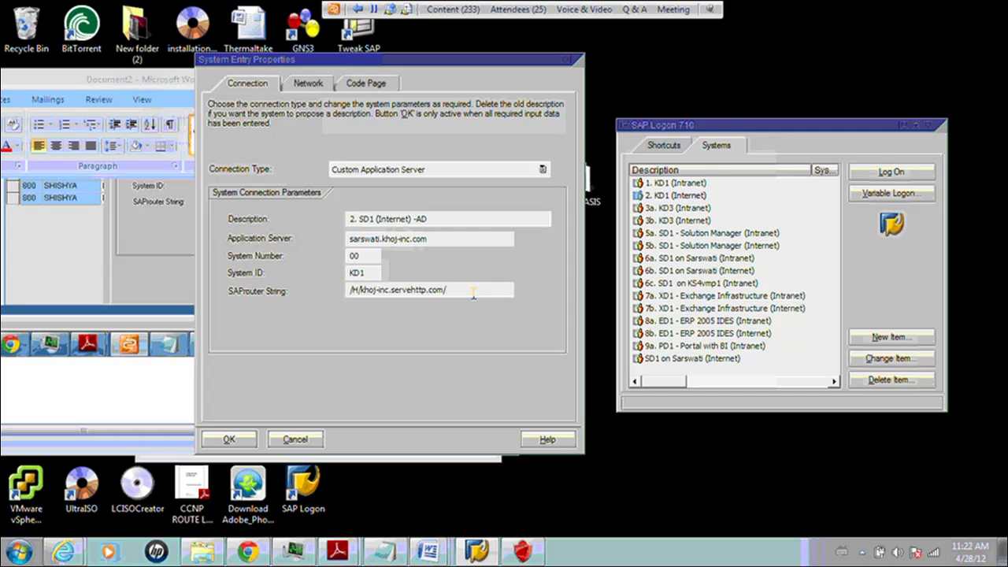
pyautogui.write('H/')
pyautogui.click(238, 438)
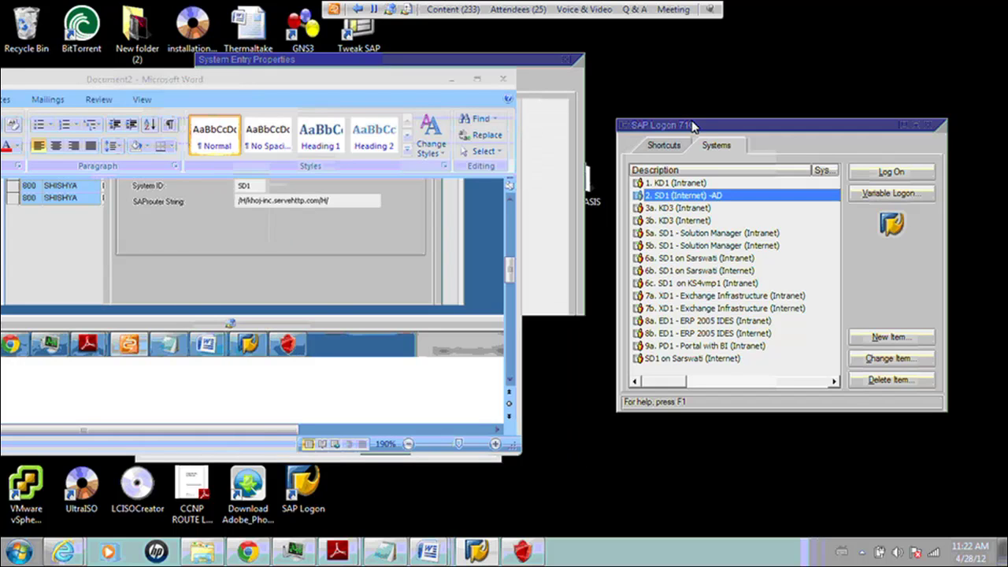
# - Move the SAP Logon window over the Word document and open the logon screen of the 2. SD1 (Internet) -AD entry
pyautogui.moveTo(690, 130); pyautogui.dragTo(329, 122)
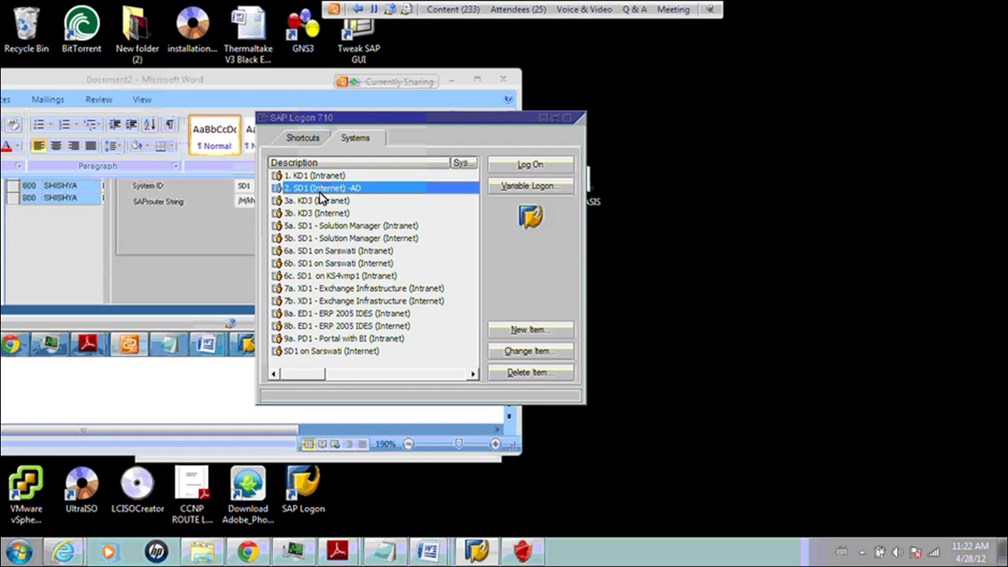
pyautogui.doubleClick(320, 192)
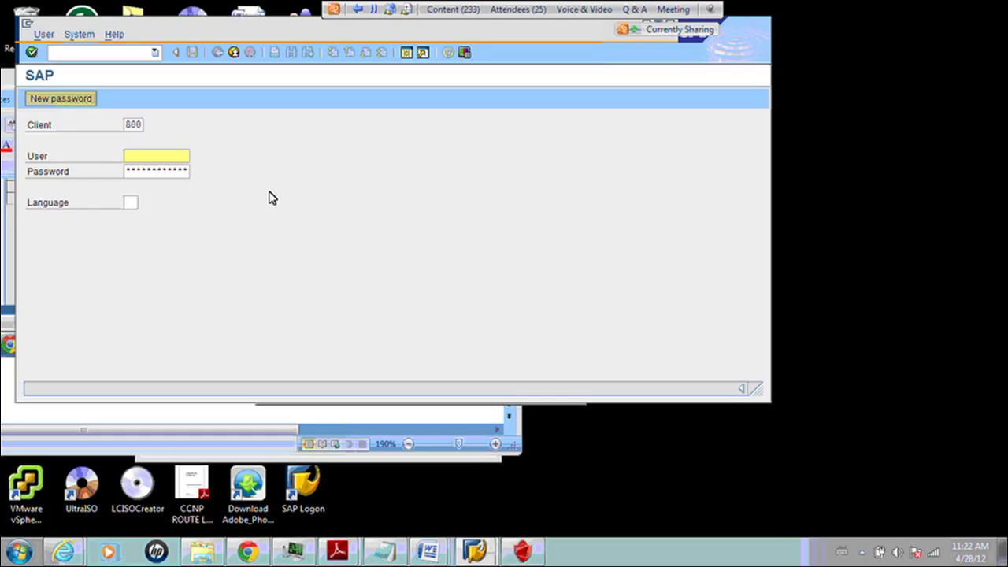
pyautogui.write('shish')
pyautogui.press('BackSpace')
pyautogui.press('BackSpace')
pyautogui.press('BackSpace')
pyautogui.press('BackSpace')
pyautogui.press('BackSpace')
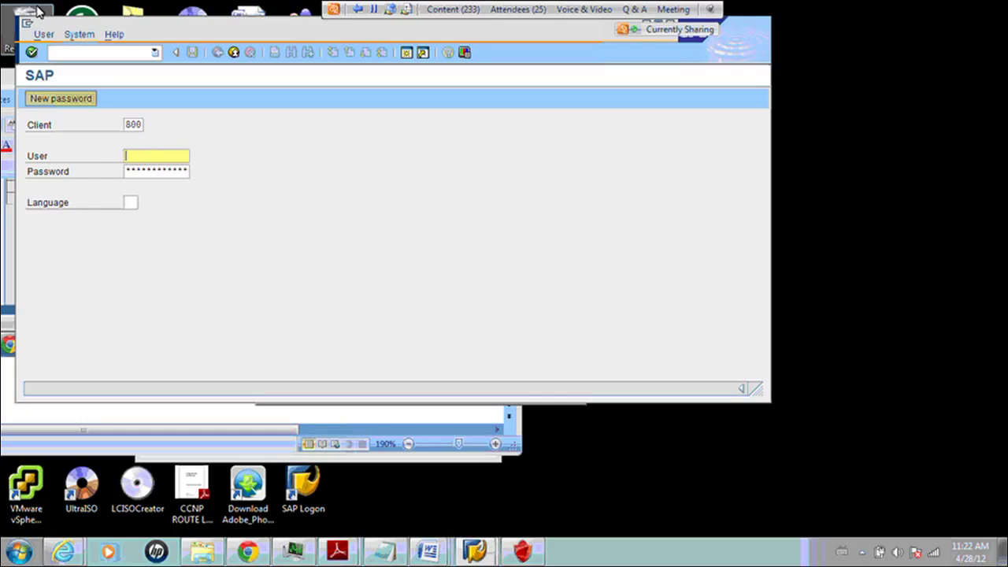
# - Send the message "Thanks" and refresh the SM04 User List on the instructor's own desktop
pyautogui.write('Thanks')
pyautogui.press('Return')
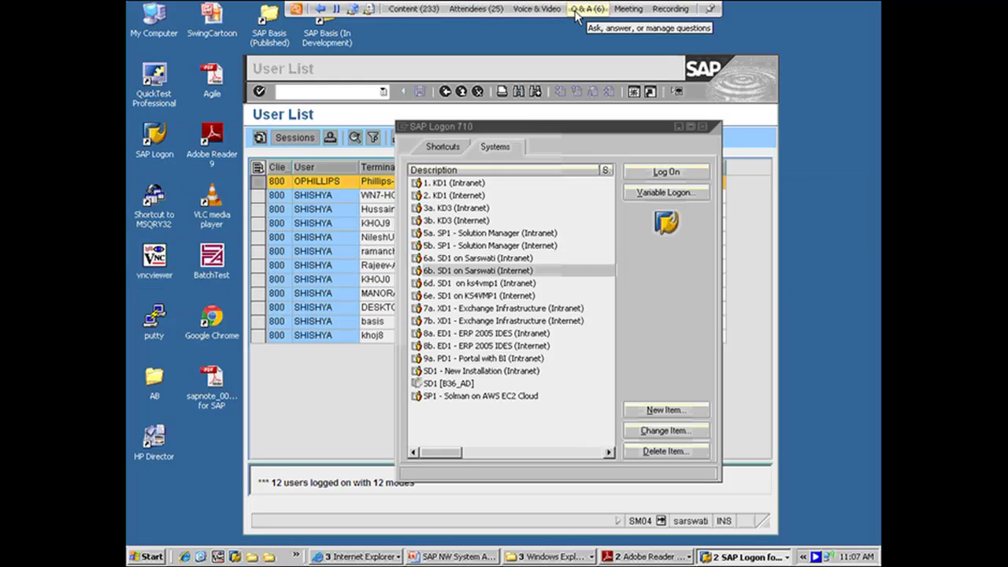
pyautogui.click(263, 139)
pyautogui.click(394, 185)
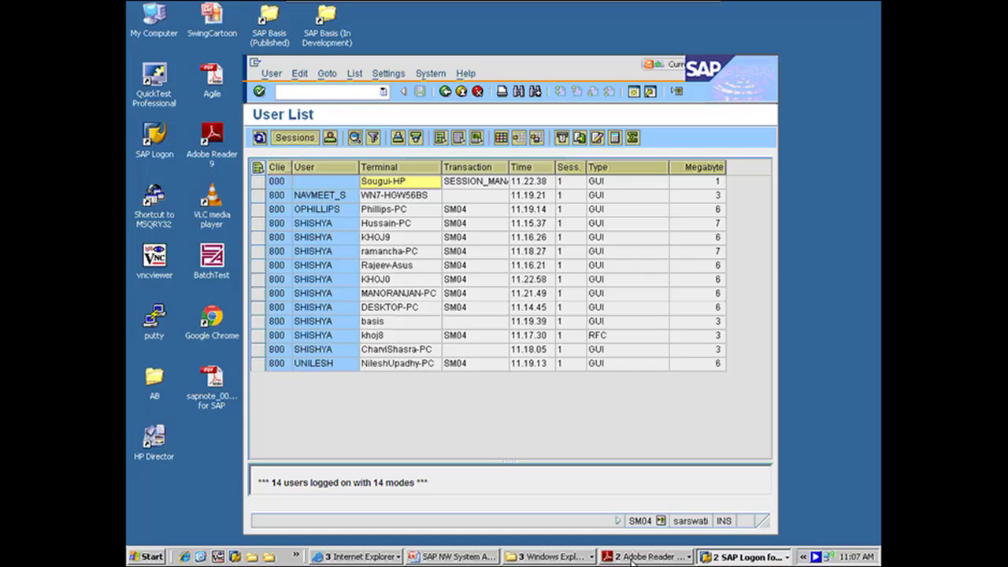
# - Switch to the SAP NW System Admin presentation in PowerPoint and start the slide show from the Training Material slide
pyautogui.click(450, 557)
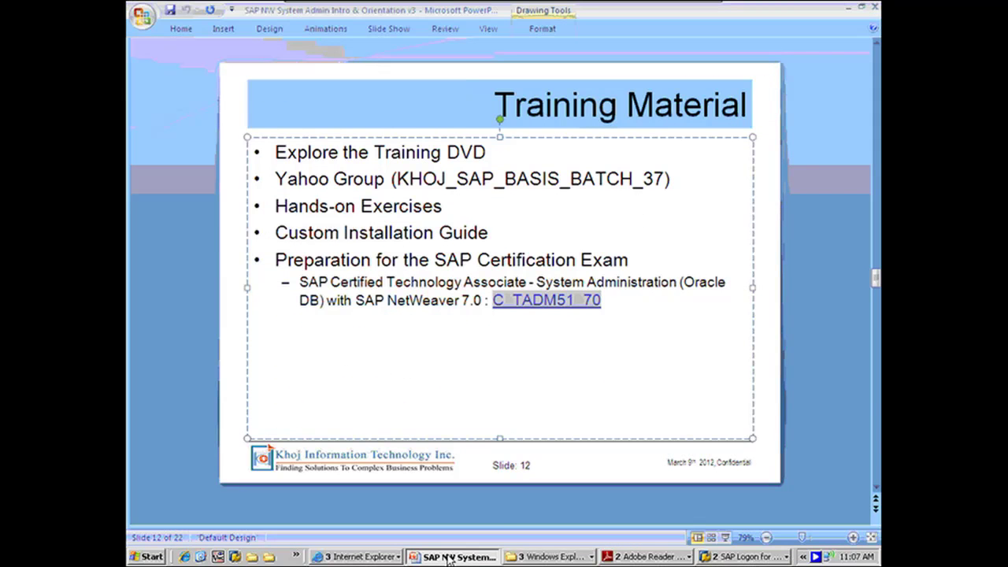
pyautogui.click(490, 558)
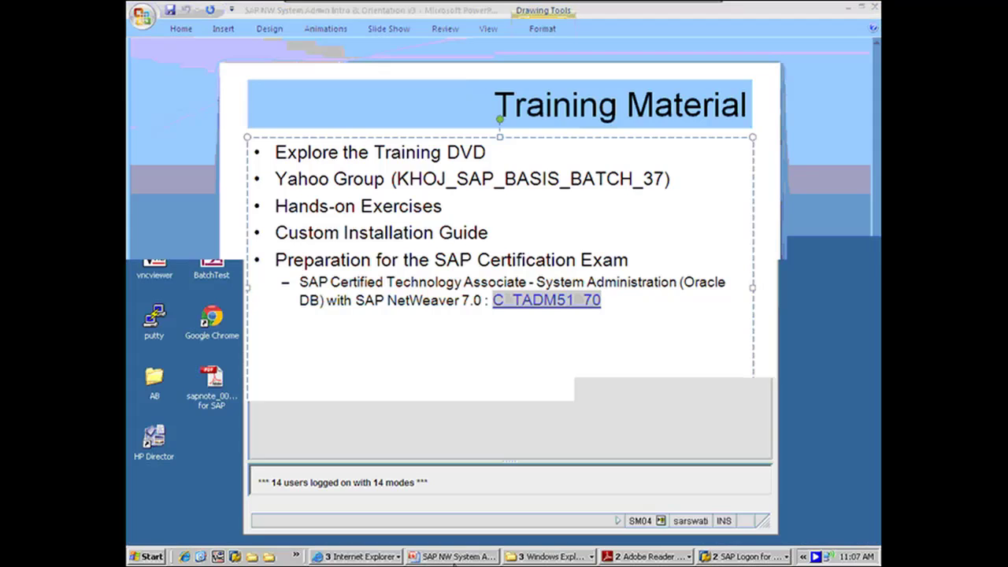
pyautogui.click(470, 557)
pyautogui.click(726, 537)
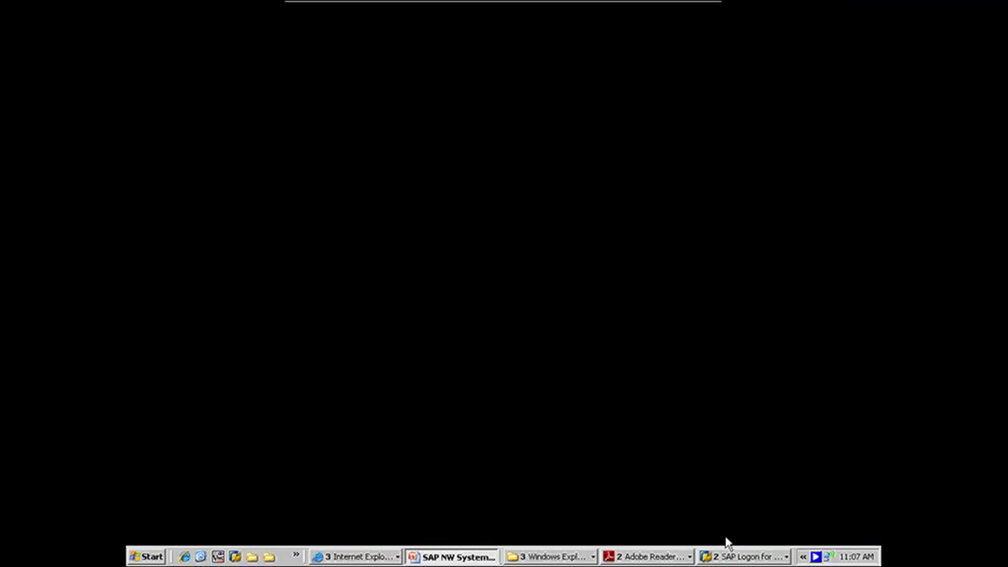
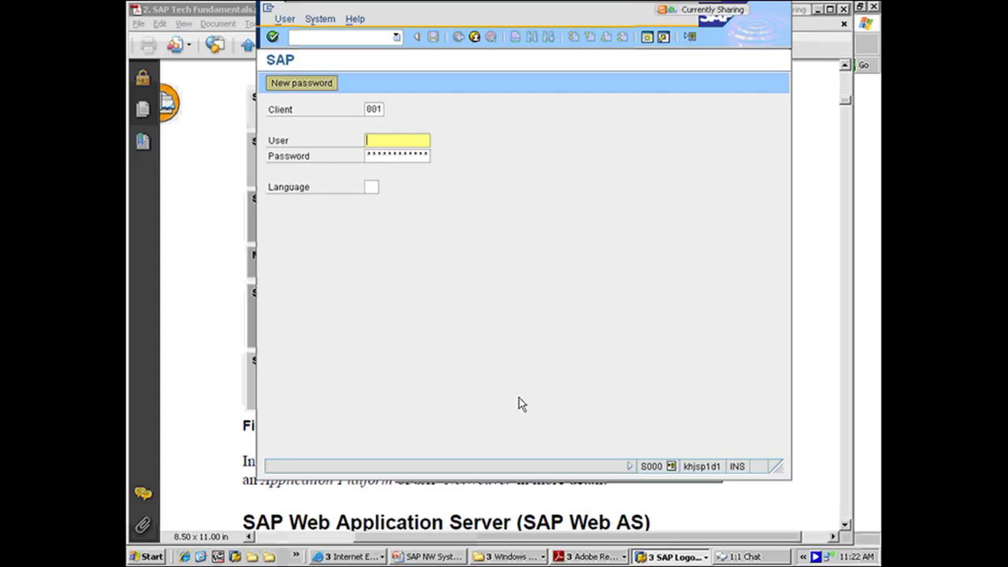
# - Log on to client 001 of the Solution Manager system as user shishya with the account password
pyautogui.press('Down')
pyautogui.write('shishya')
pyautogui.press('Tab')
pyautogui.write('*')
pyautogui.press('Return')
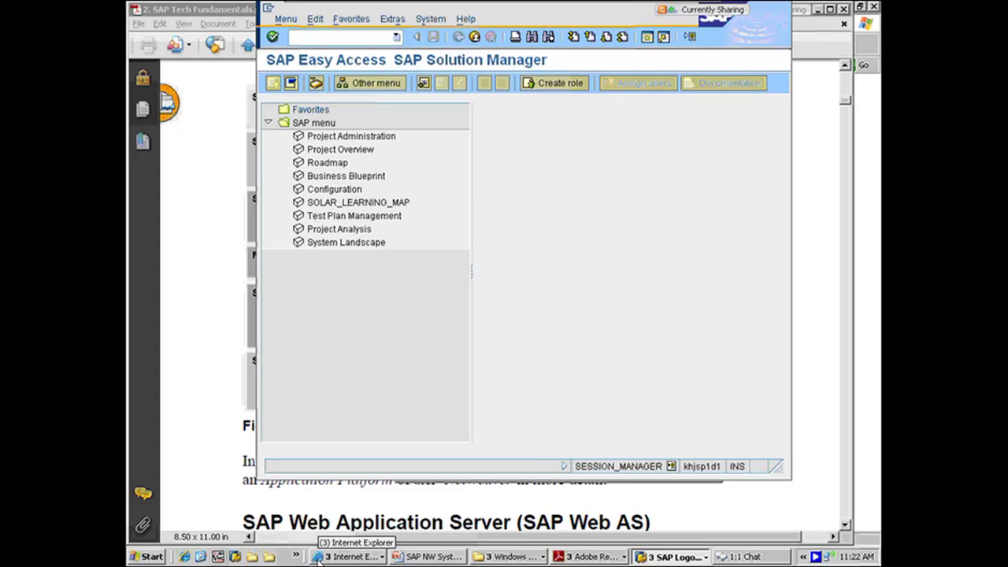
# - Switch to Google Chrome and open the Amazon Web Services console sign-in page at console.aws.amazon.com
pyautogui.click(152, 558)
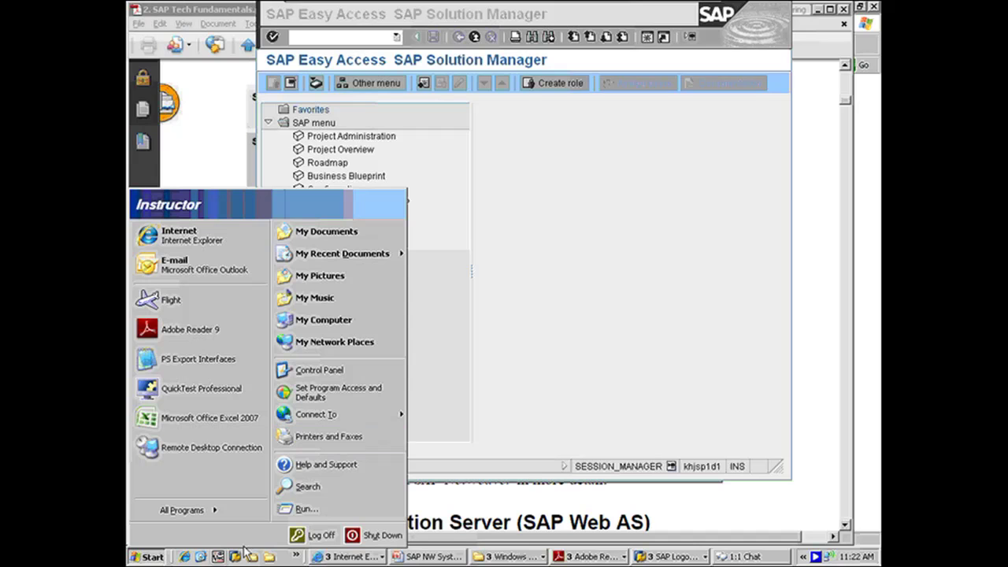
pyautogui.click(201, 557)
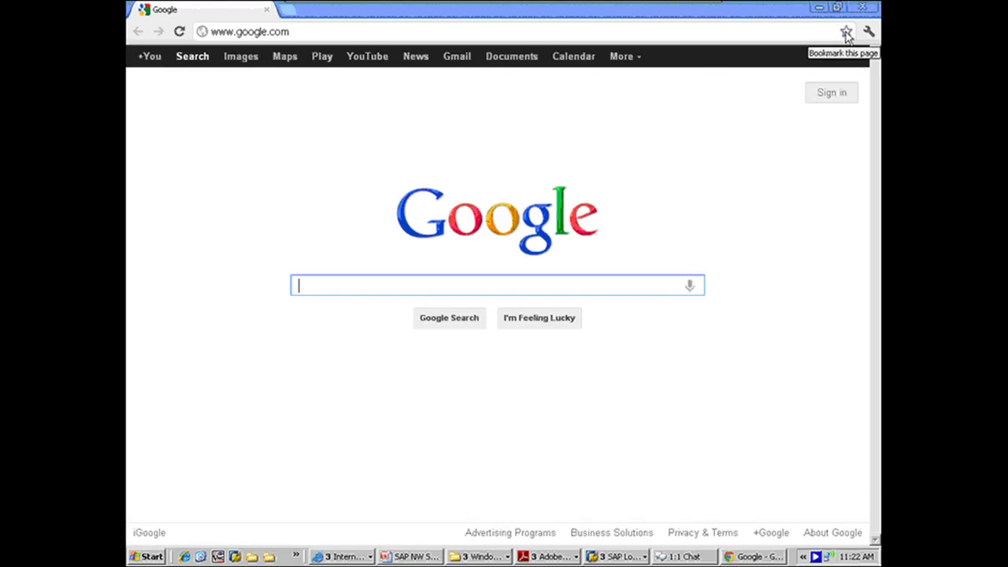
pyautogui.click(409, 30)
pyautogui.press('BackSpace')
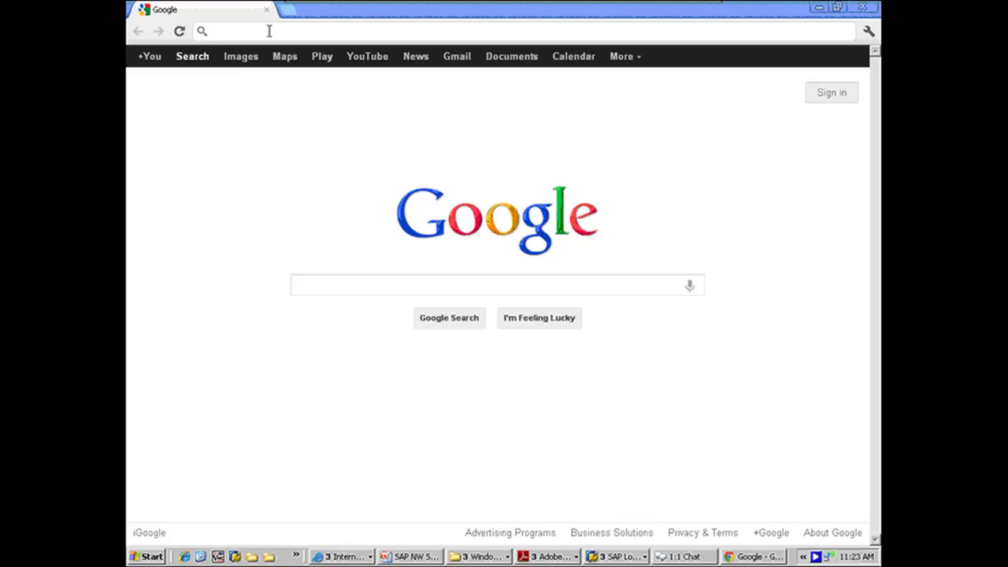
pyautogui.write('amazon.com')
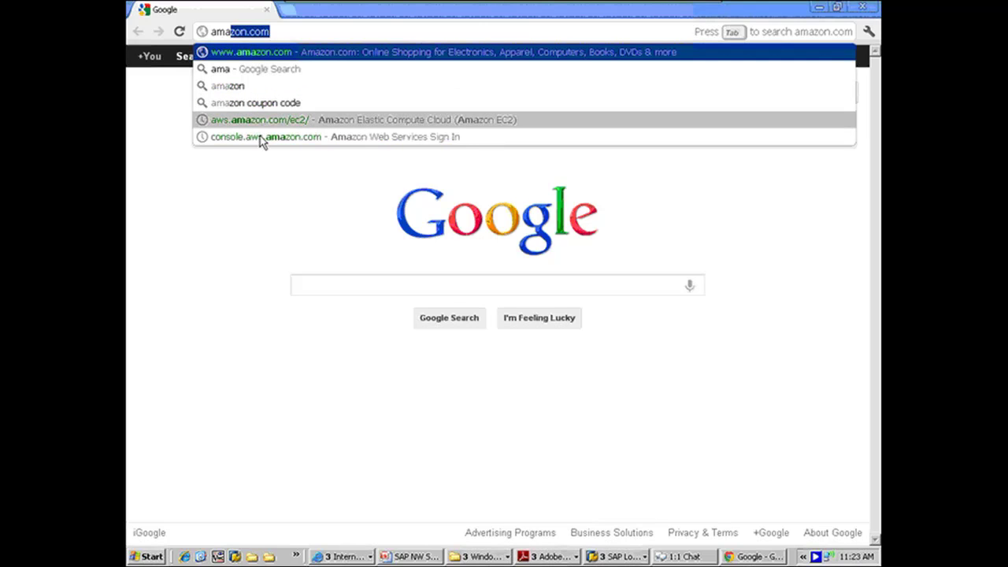
pyautogui.click(262, 139)
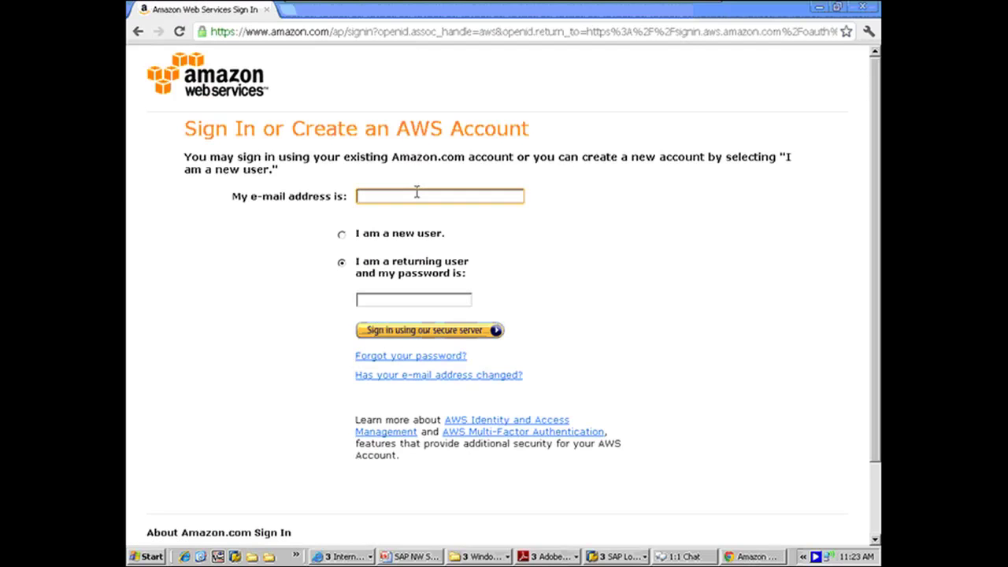
# - Sign in to the AWS account as a returning user with the account e-mail and password
pyautogui.write('dhin')
pyautogui.press('Down')
pyautogui.press('Tab')
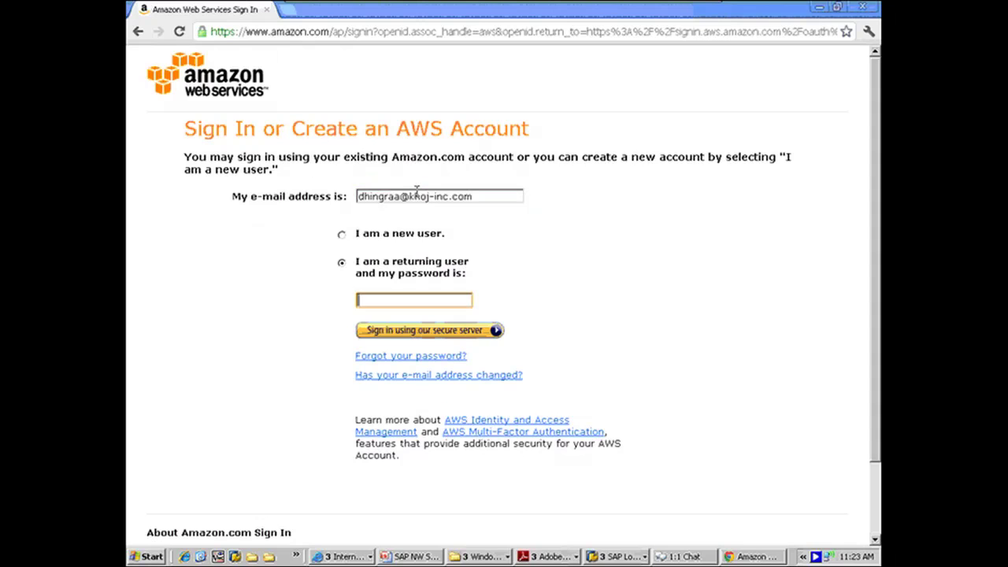
pyautogui.write('******')
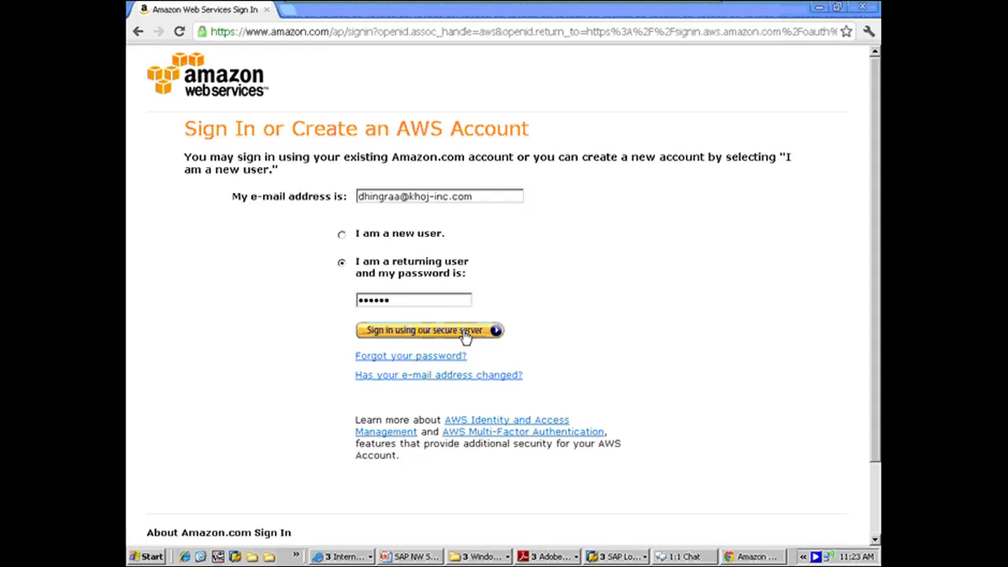
pyautogui.click(465, 337)
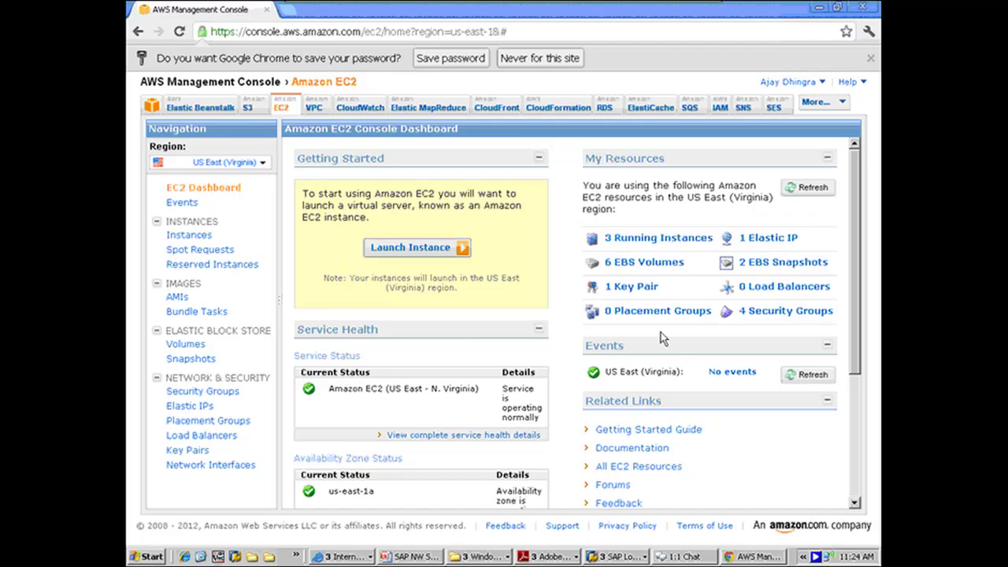
# - Review the Amazon EC2 dashboard's service health and resources, and open the list of running instances
pyautogui.moveTo(857, 293); pyautogui.dragTo(857, 438)
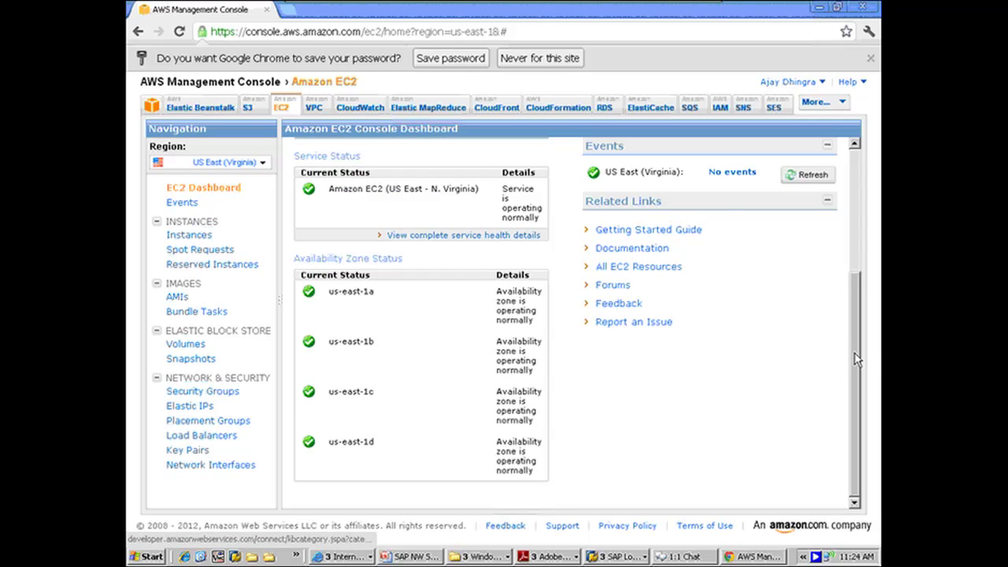
pyautogui.moveTo(857, 358); pyautogui.dragTo(852, 345)
pyautogui.scroll(-1, 357, 444)
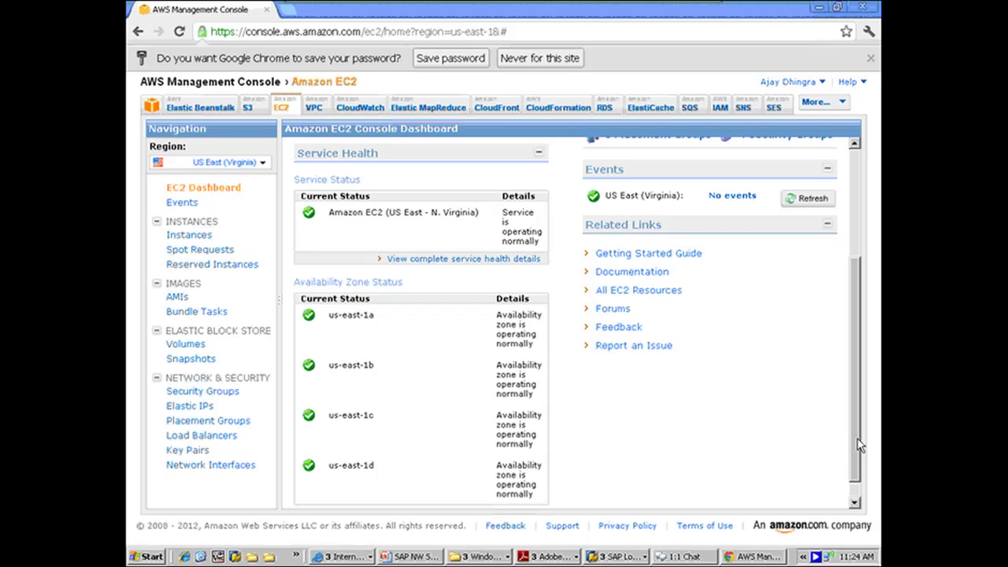
pyautogui.moveTo(857, 473); pyautogui.dragTo(857, 272)
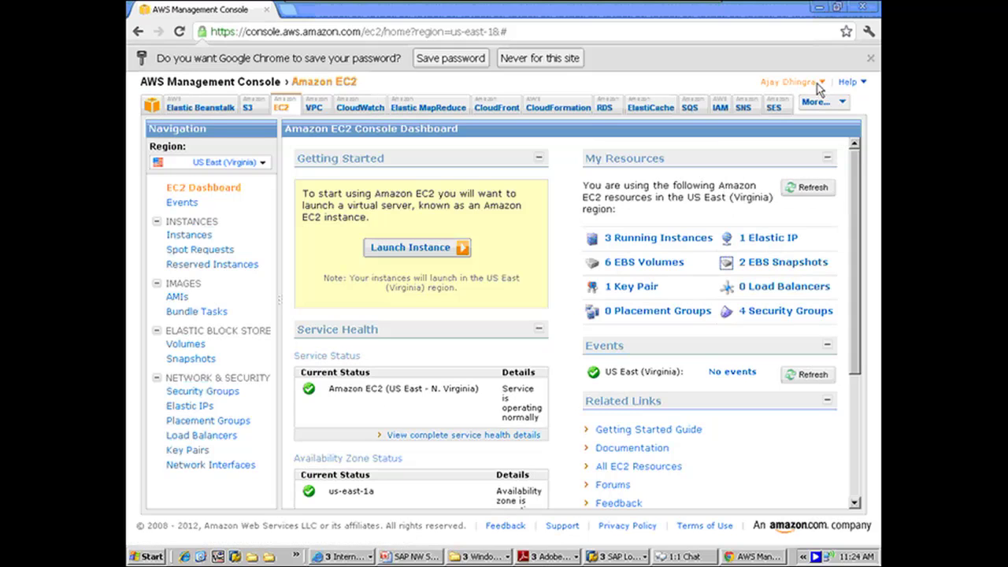
pyautogui.click(650, 239)
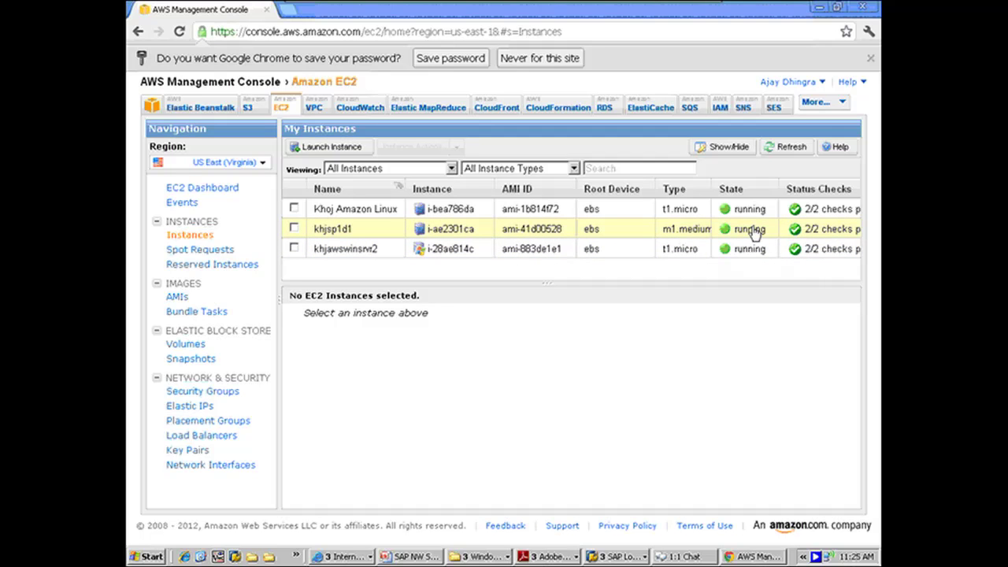
# - Switch to the SAP Solution Manager SP1 session to check its server name against the instance list, and return to the AWS console
pyautogui.click(604, 557)
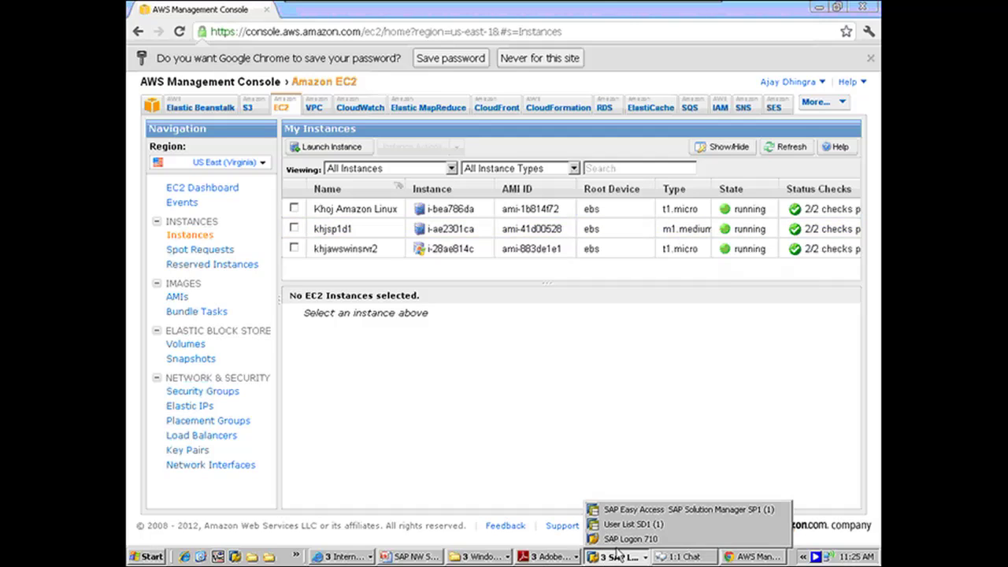
pyautogui.click(652, 511)
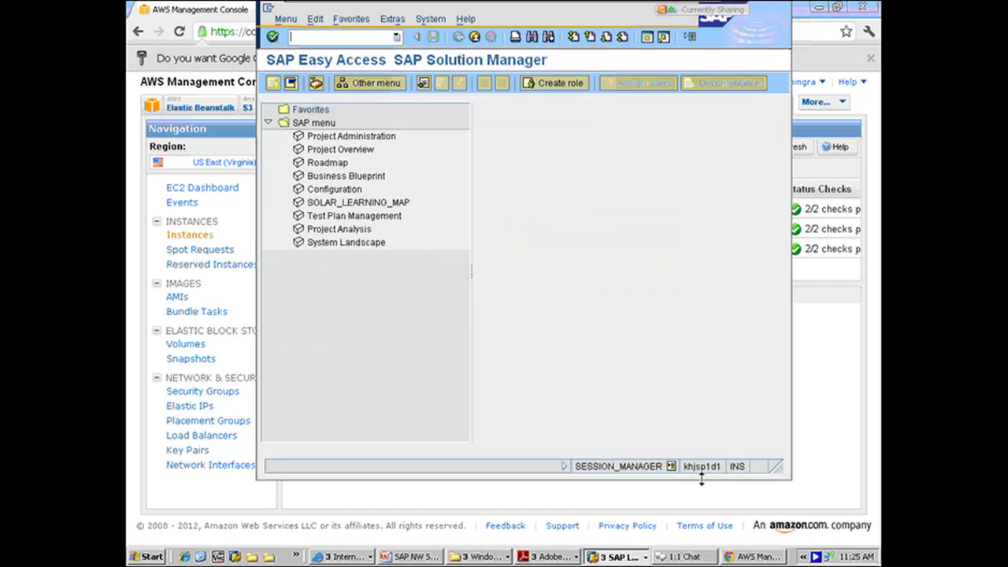
pyautogui.click(699, 492)
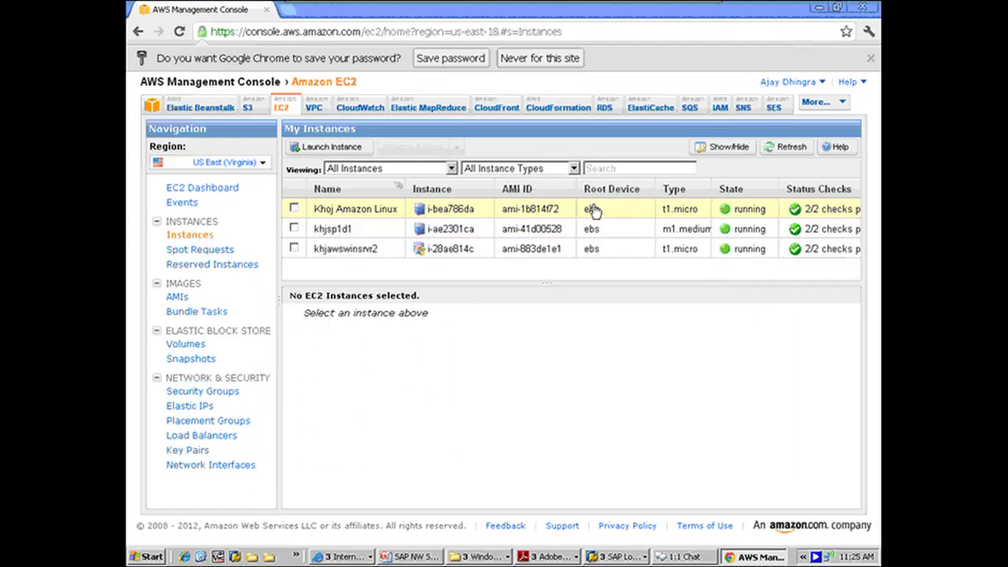
# - Open the AWS Account Activity page and expand the estimated charges and the Amazon Elastic Compute Cloud charge details
pyautogui.click(811, 82)
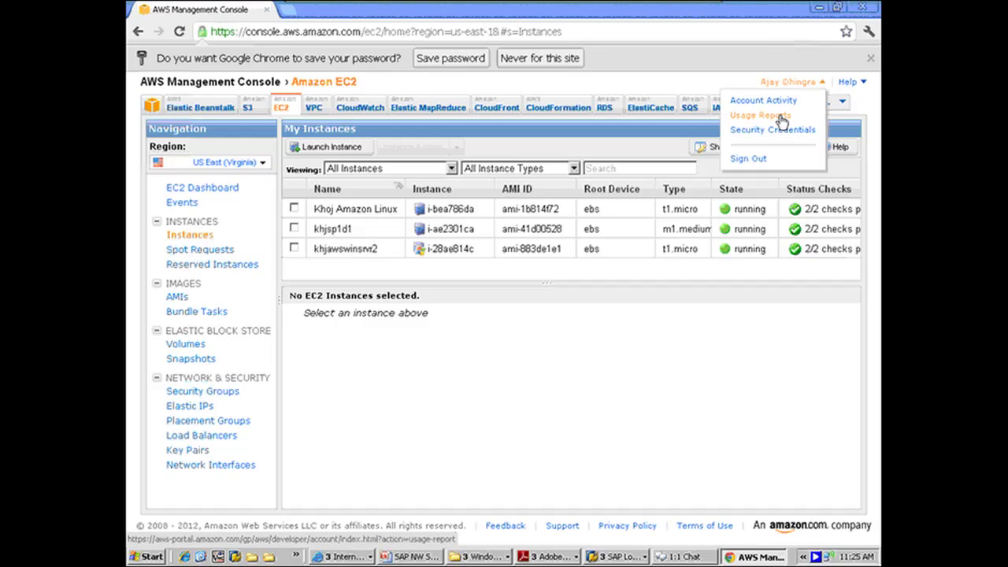
pyautogui.click(785, 104)
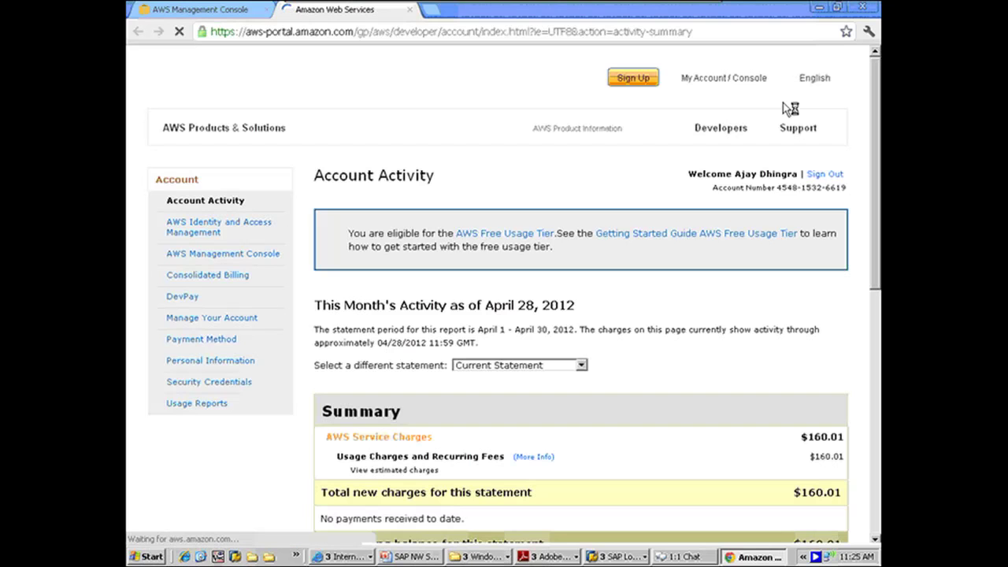
pyautogui.moveTo(875, 197); pyautogui.dragTo(875, 268)
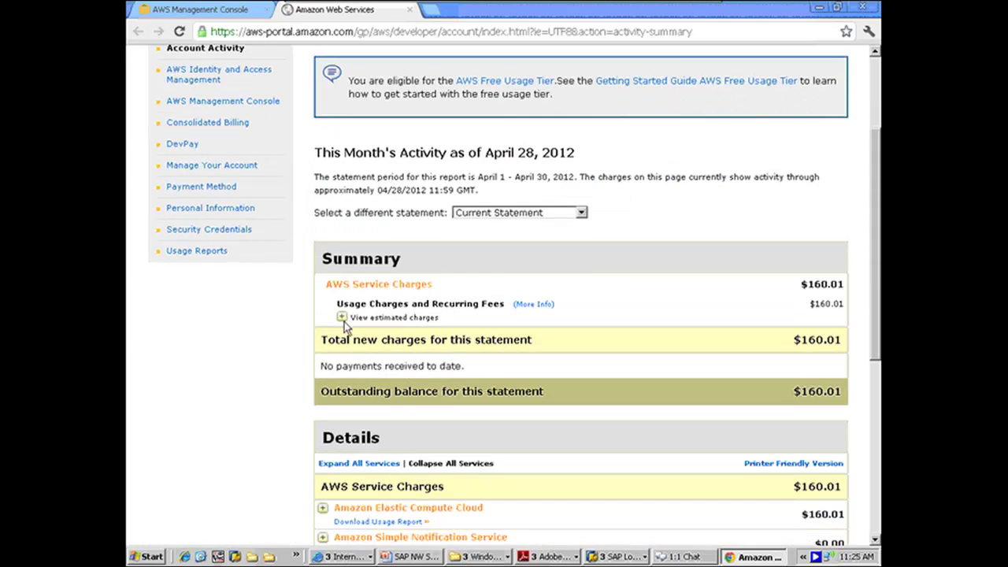
pyautogui.click(343, 317)
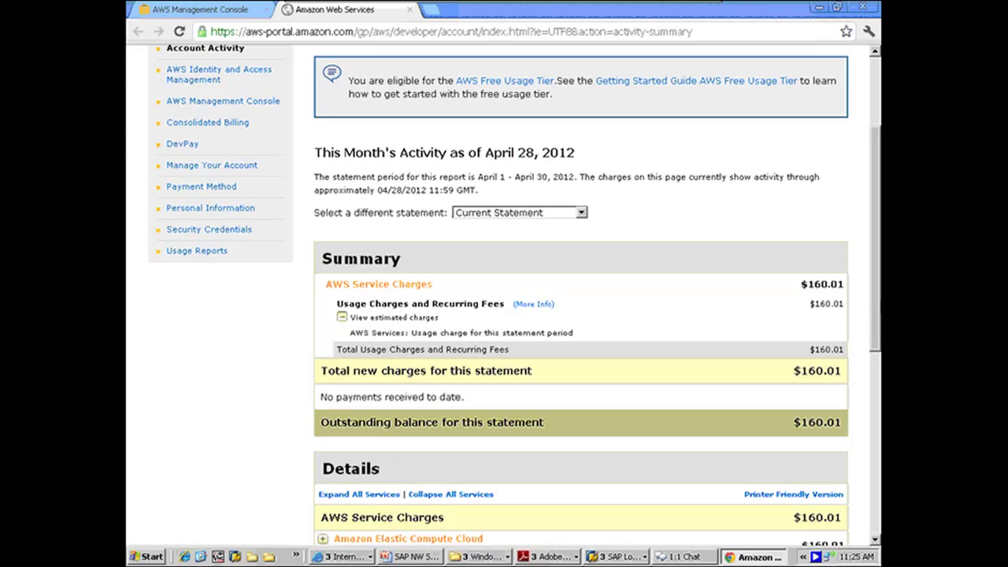
pyautogui.moveTo(873, 307); pyautogui.dragTo(878, 434)
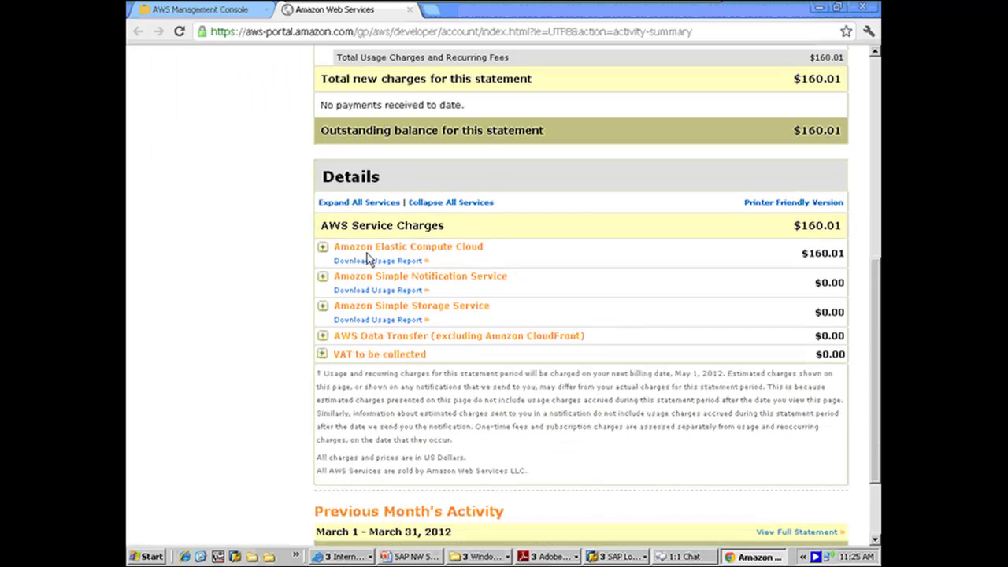
pyautogui.click(322, 248)
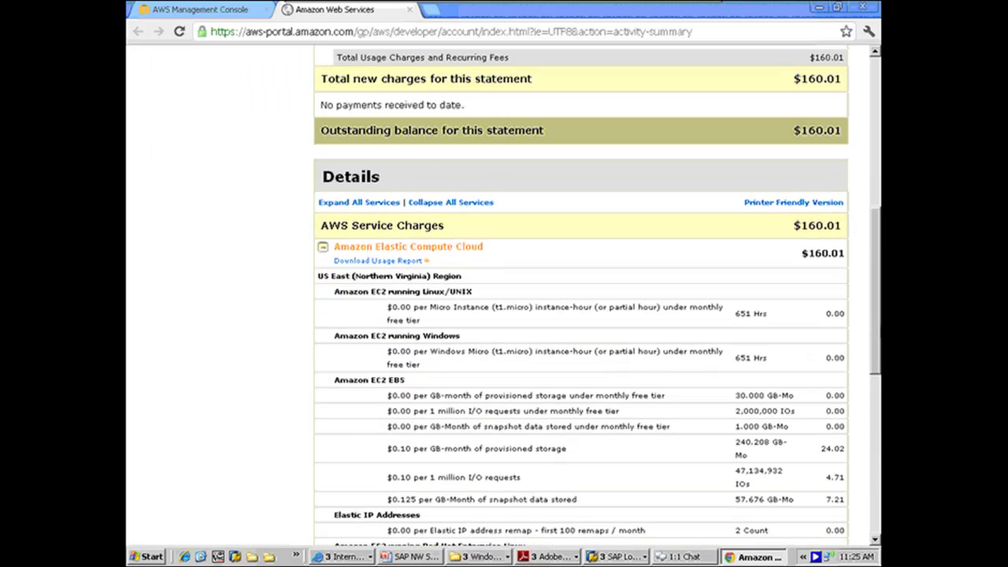
pyautogui.moveTo(869, 313); pyautogui.dragTo(872, 375)
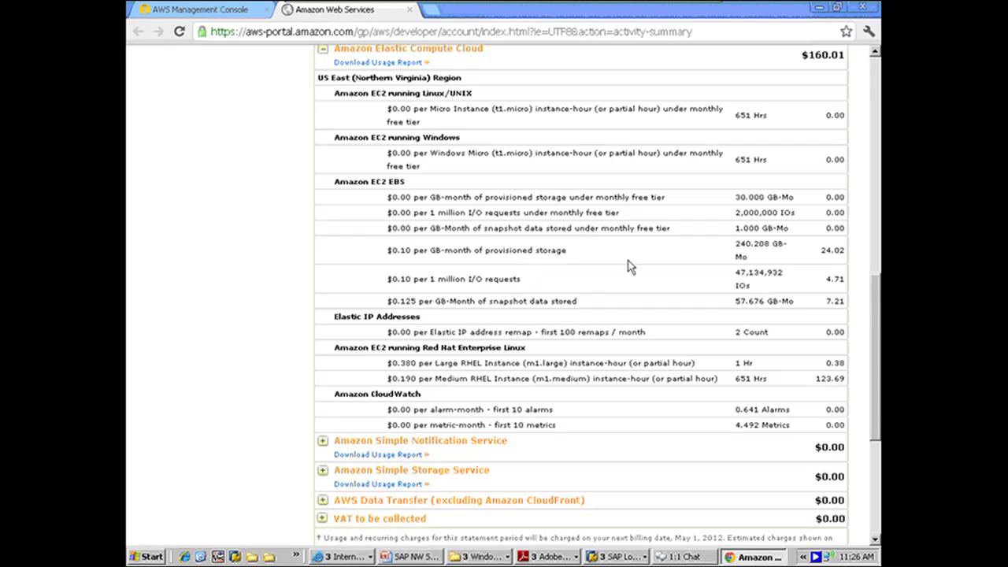
# - Review the Amazon Elastic Compute Cloud charge details and the current statement's summary, and minimize the browser to return to the SAP session
pyautogui.moveTo(880, 358); pyautogui.dragTo(879, 335)
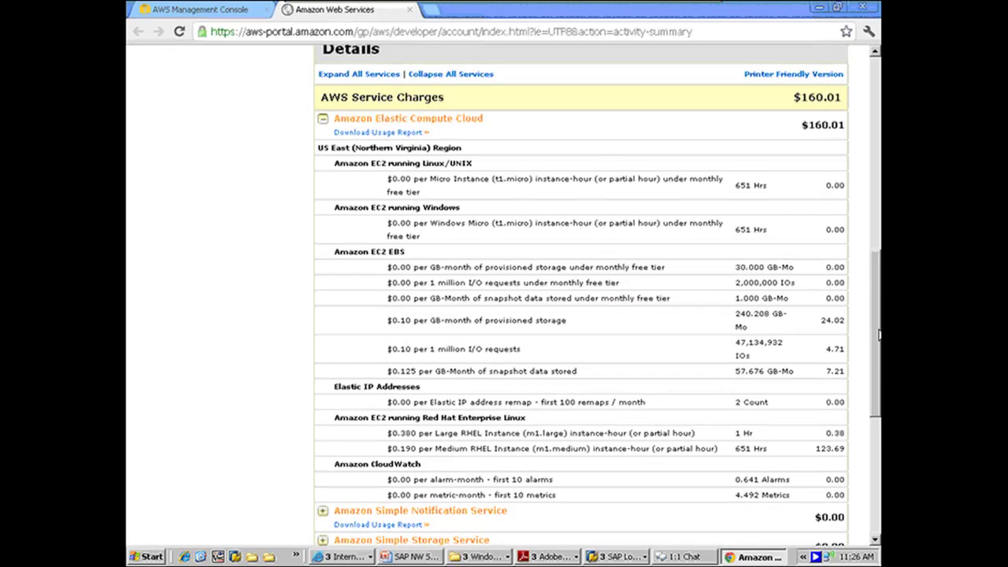
pyautogui.moveTo(879, 335); pyautogui.dragTo(879, 349)
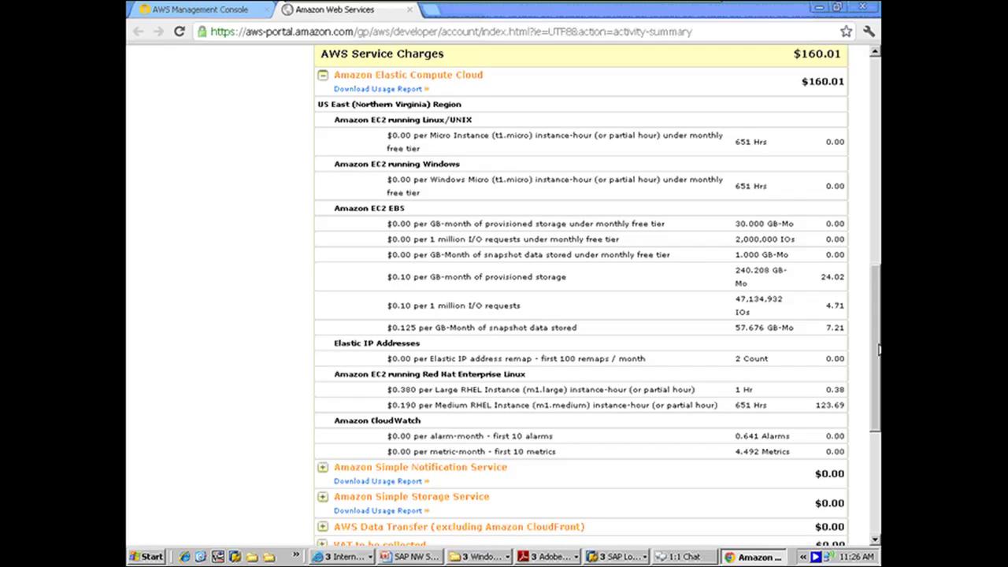
pyautogui.moveTo(880, 349); pyautogui.dragTo(880, 299)
pyautogui.moveTo(880, 258); pyautogui.dragTo(877, 335)
pyautogui.scroll(2, 877, 335)
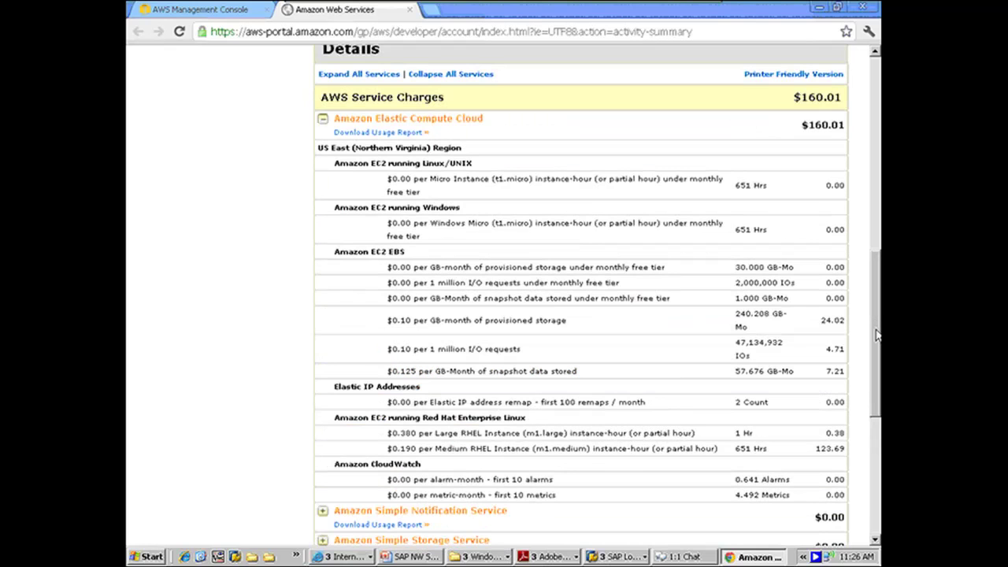
pyautogui.scroll(2, 876, 335)
pyautogui.scroll(4, 876, 335)
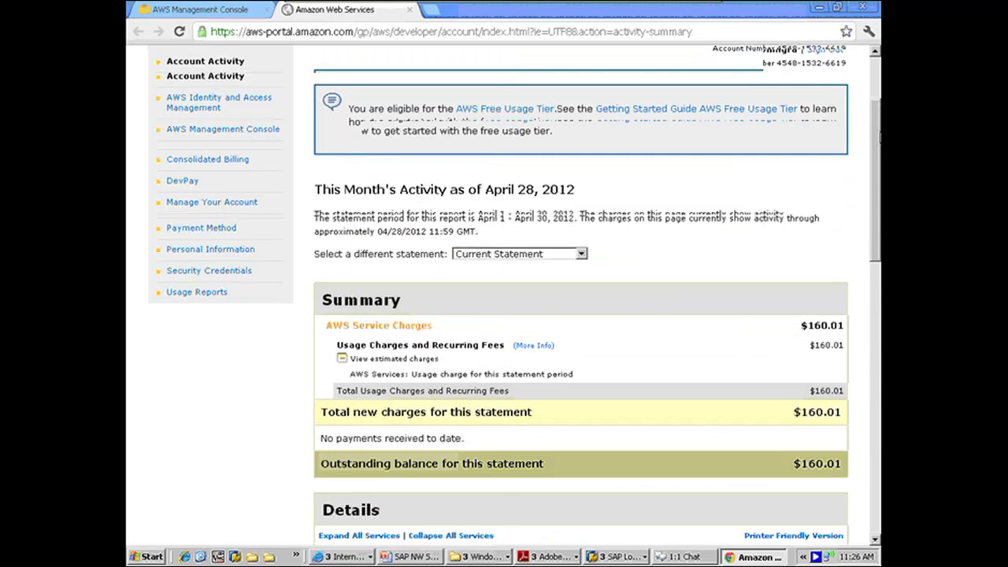
pyautogui.scroll(3, 877, 335)
pyautogui.moveTo(880, 138); pyautogui.dragTo(878, 192)
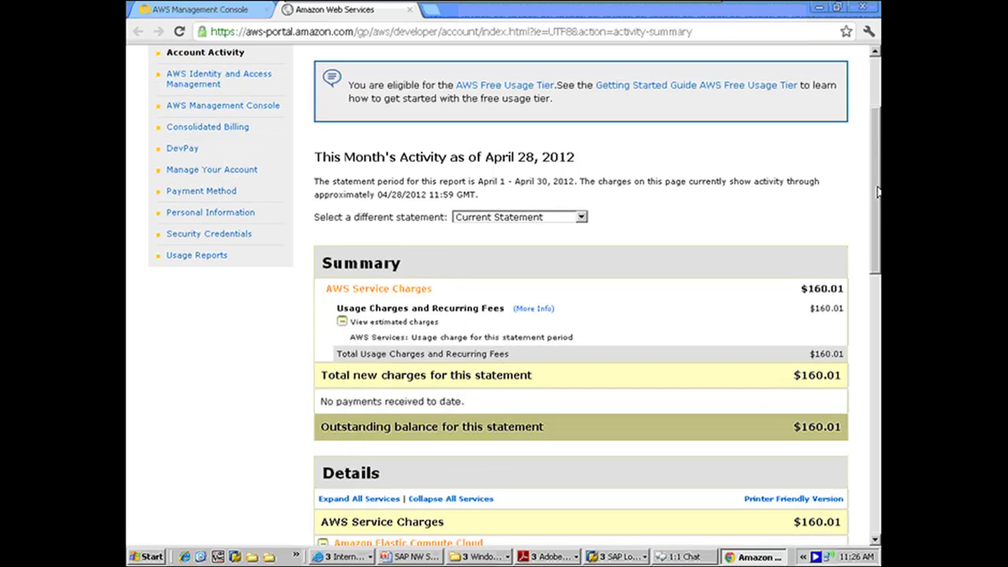
pyautogui.moveTo(592, 9)
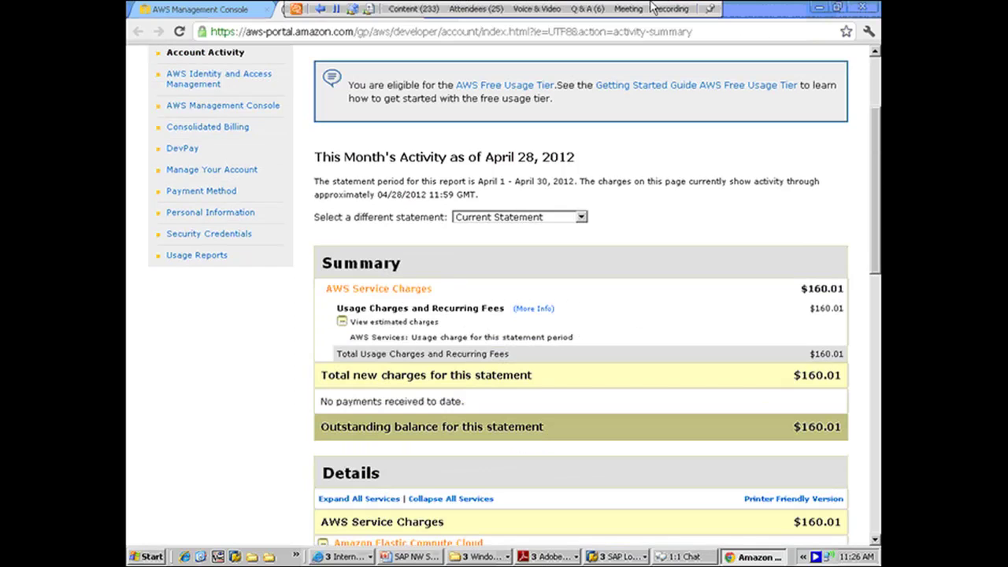
pyautogui.click(819, 9)
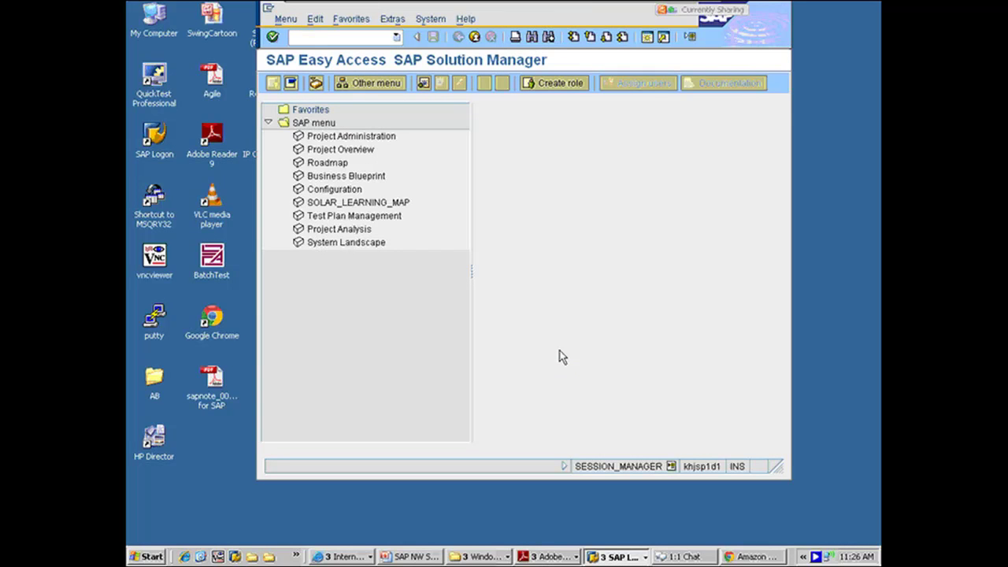
# - Open the meeting's Q&A question management and delete the attendee's question about the "Partner not reached" login error
pyautogui.moveTo(562, 26)
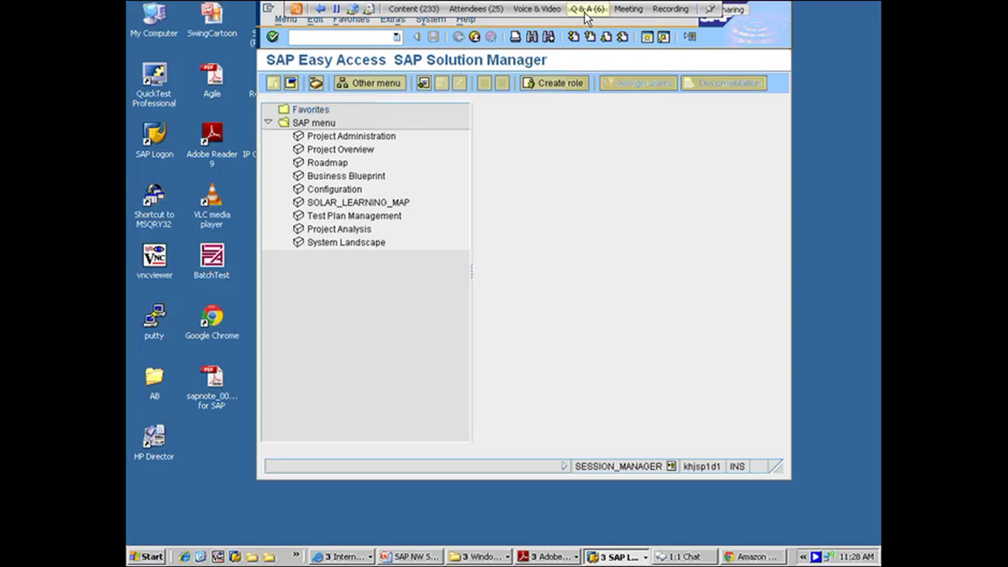
pyautogui.click(586, 13)
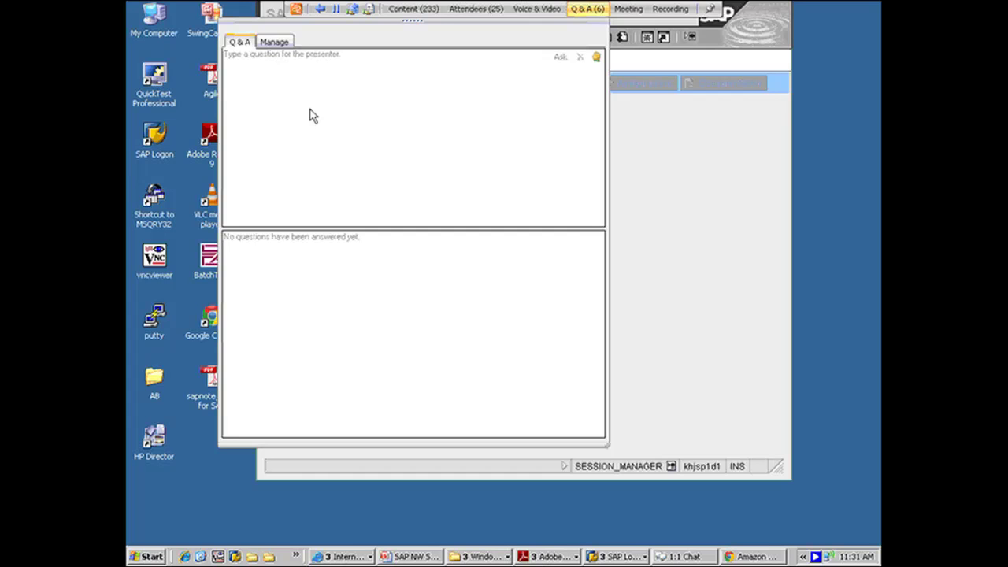
pyautogui.click(583, 10)
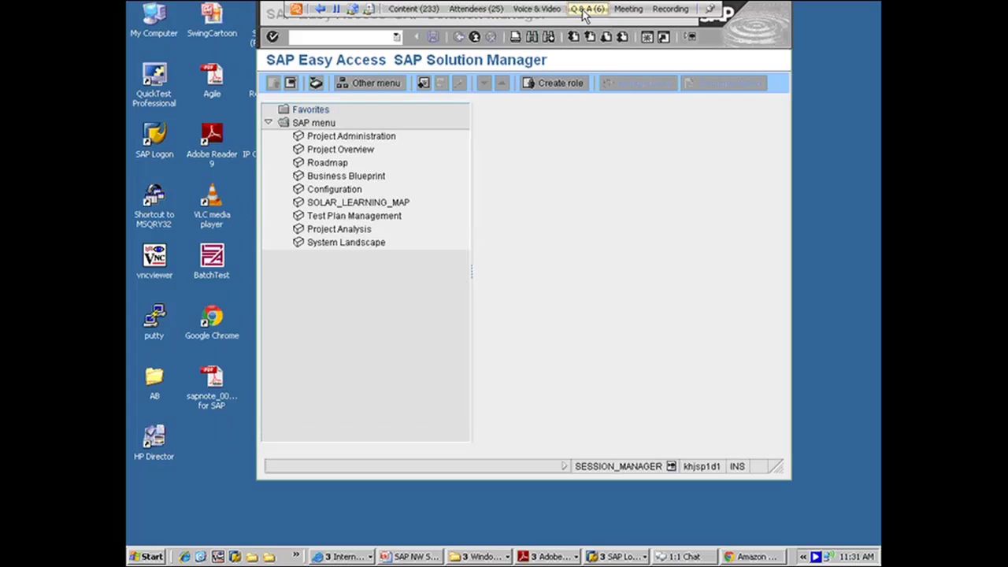
pyautogui.click(583, 9)
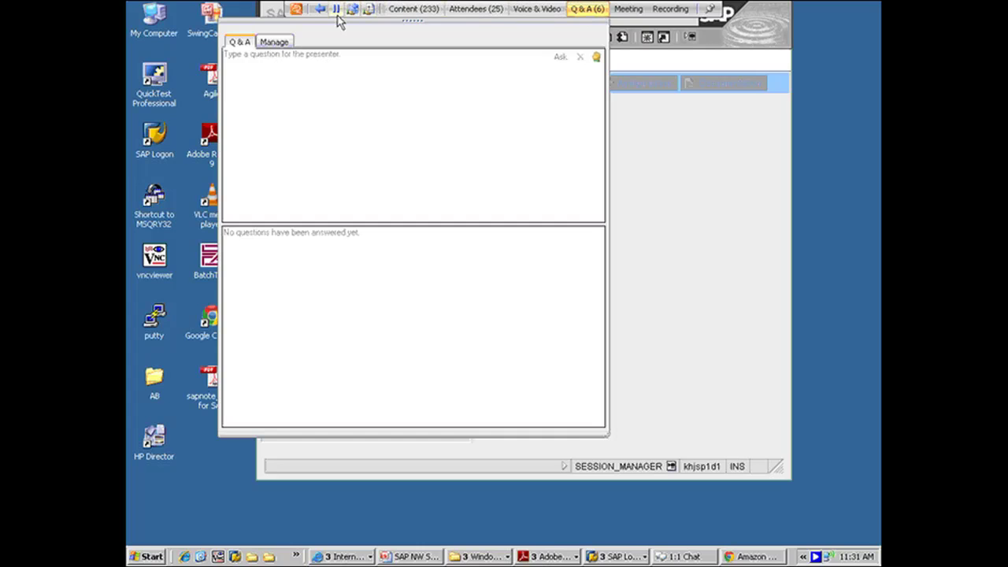
pyautogui.click(275, 43)
pyautogui.click(307, 168)
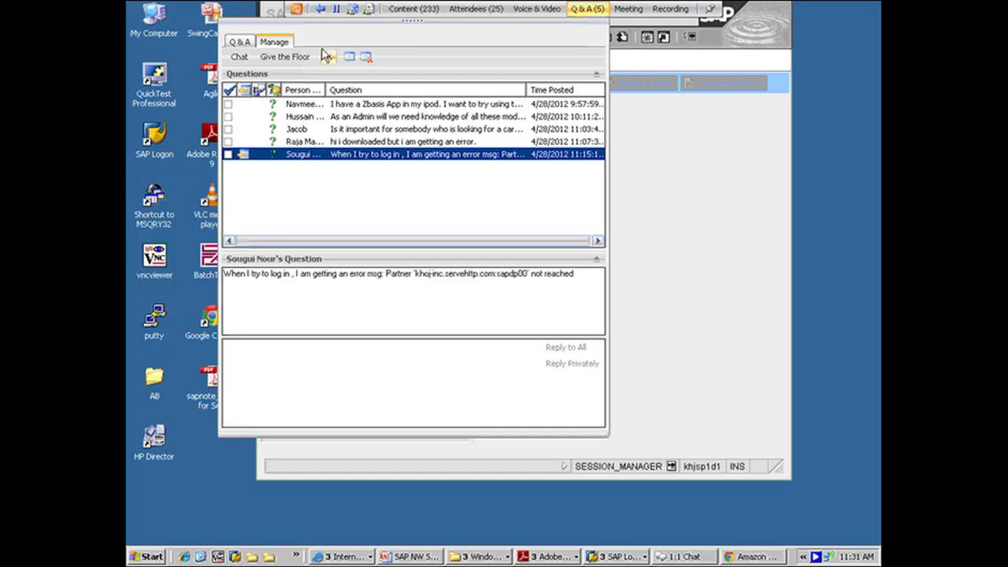
pyautogui.click(328, 58)
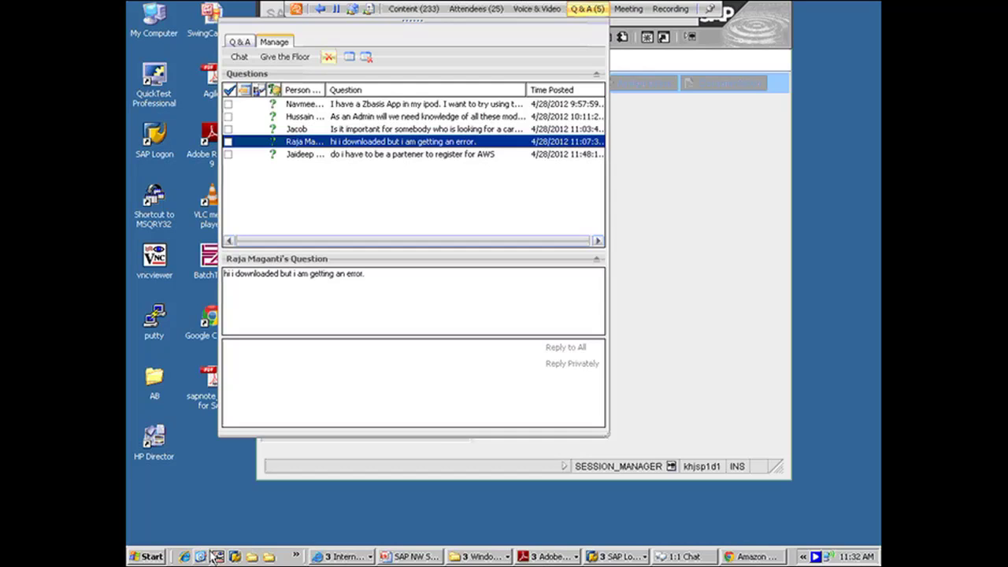
pyautogui.click(339, 556)
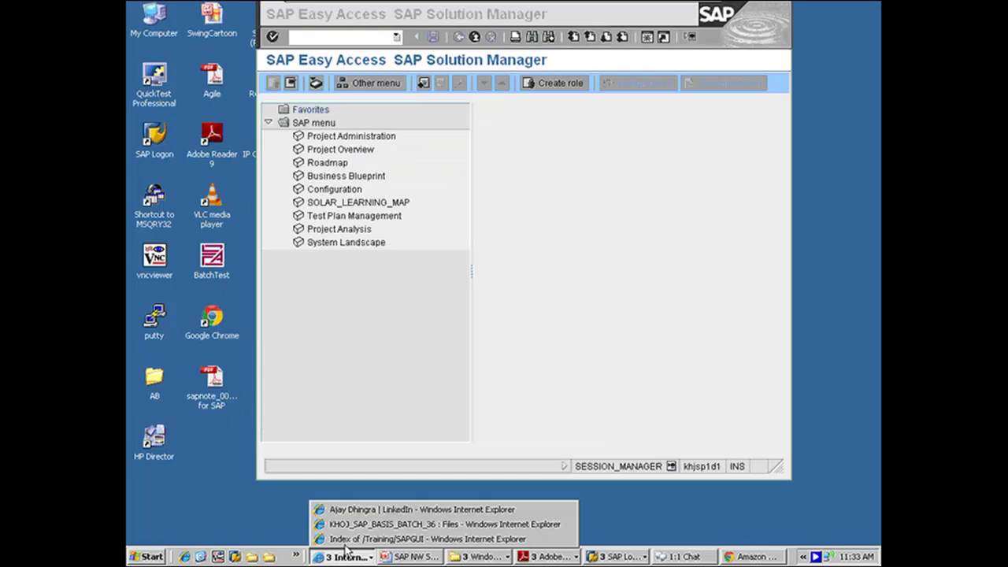
pyautogui.click(370, 509)
pyautogui.click(344, 556)
pyautogui.click(364, 526)
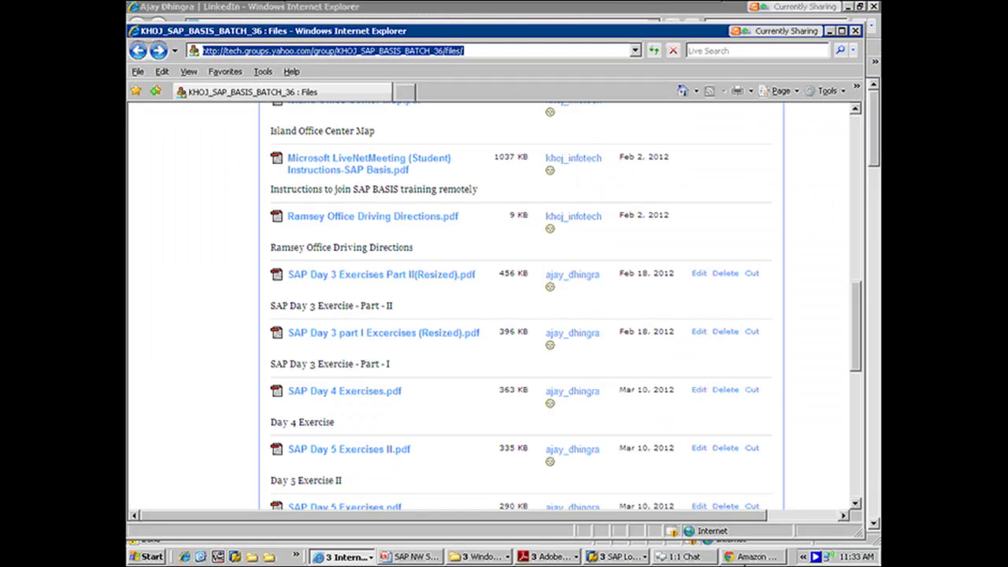
# - Return to the AWS Management Console in Chrome, start a new instance with the Classic Wizard, and select the 64-bit Red Hat Enterprise Linux 6.2 image
pyautogui.click(752, 556)
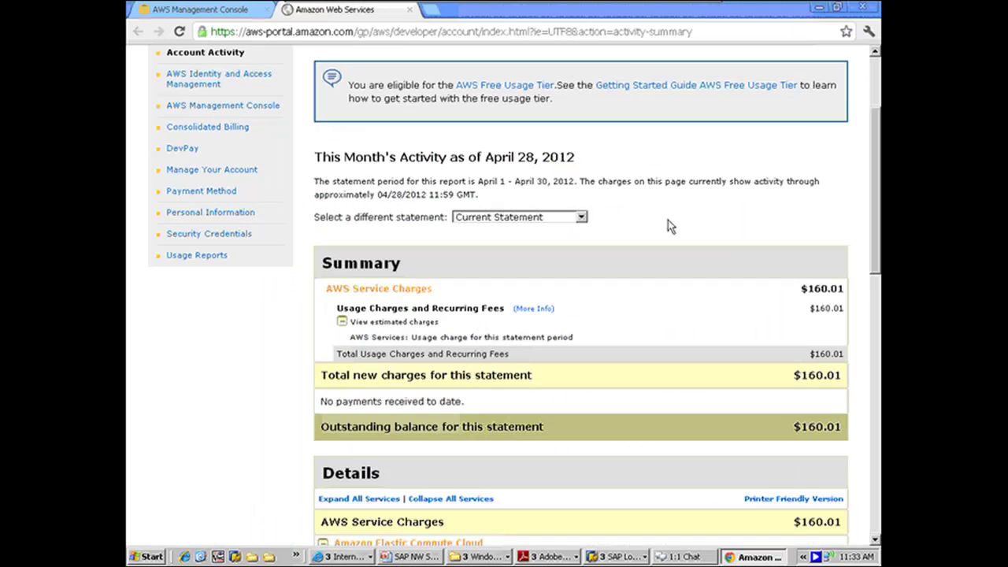
pyautogui.scroll(2, 874, 211)
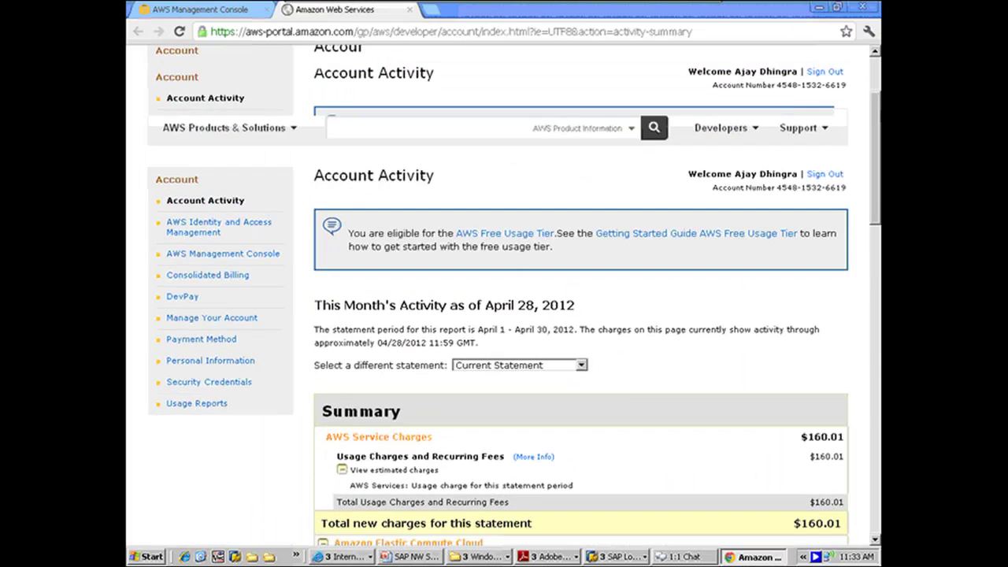
pyautogui.click(206, 10)
pyautogui.click(330, 148)
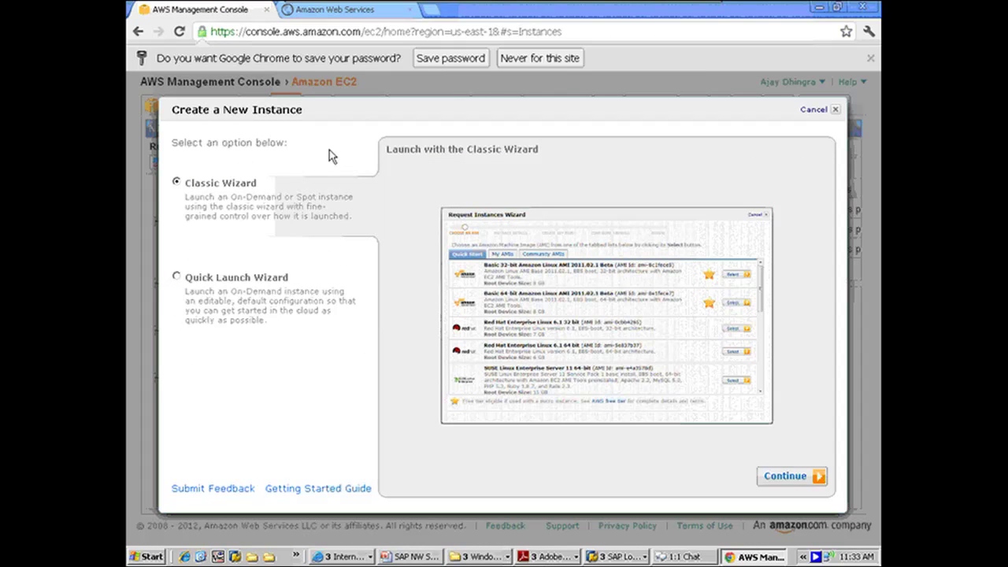
pyautogui.click(782, 482)
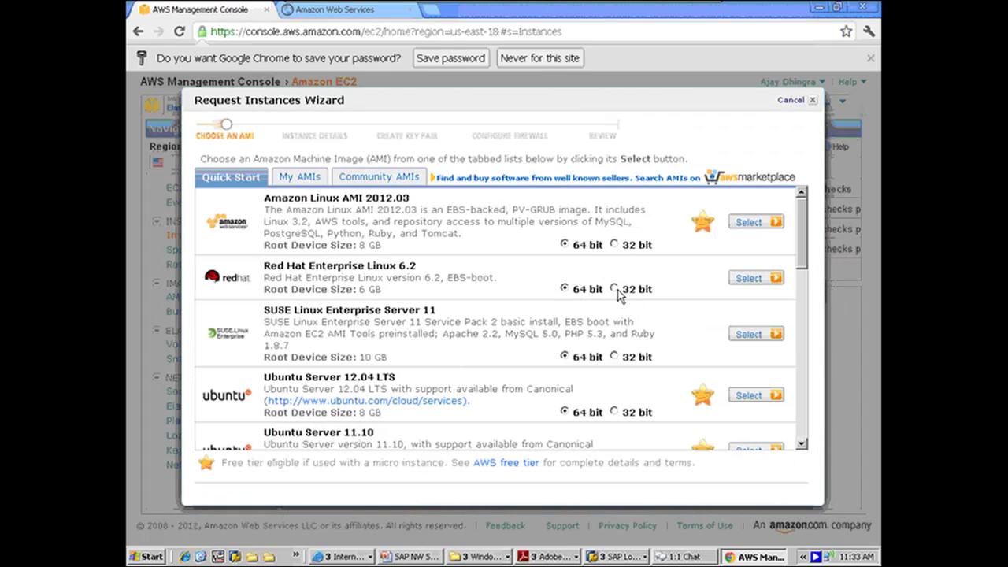
pyautogui.click(750, 279)
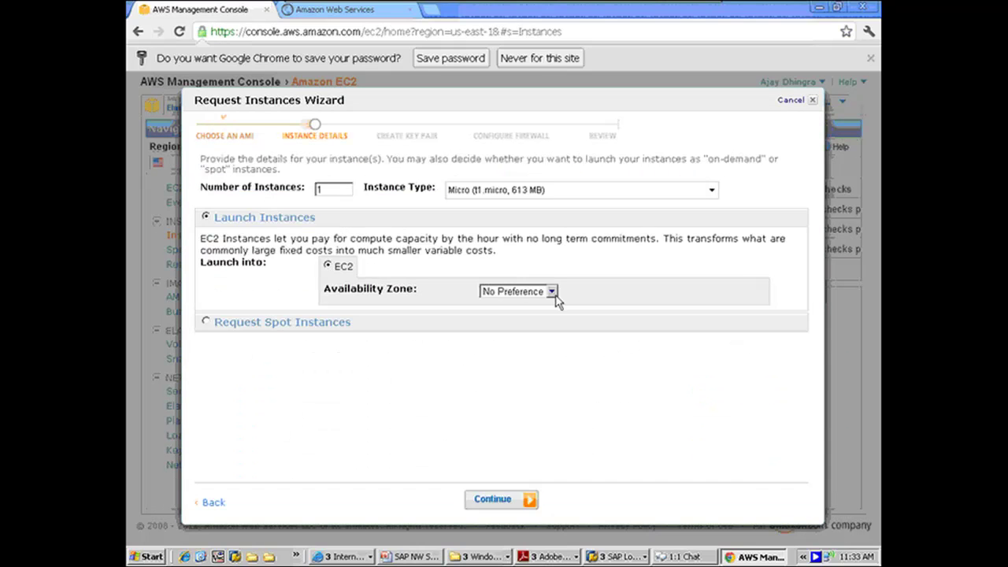
# - Set the availability zone to us-east-1b and the instance type to Micro (t1.micro), and continue to the advanced instance options
pyautogui.click(554, 291)
pyautogui.click(525, 332)
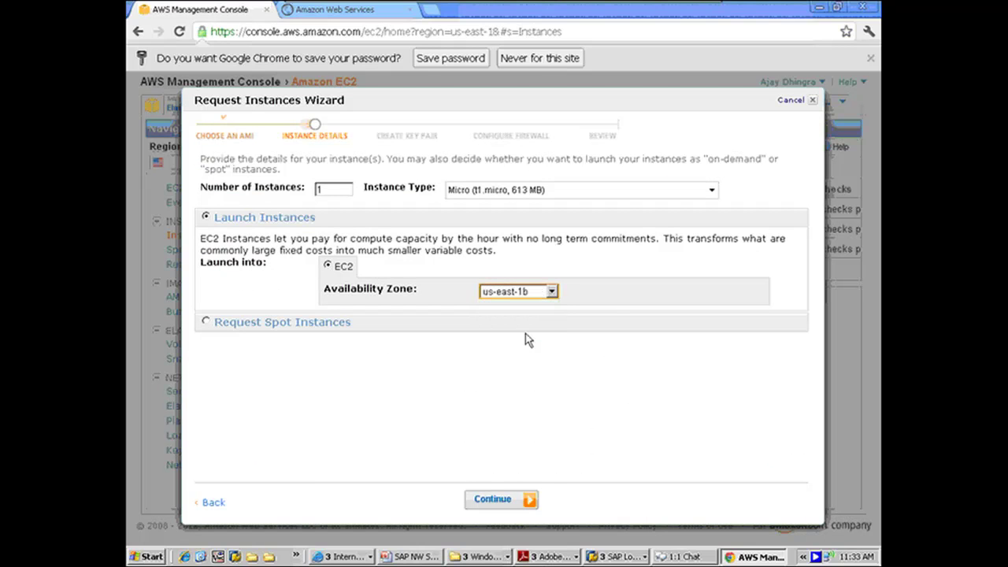
pyautogui.click(713, 193)
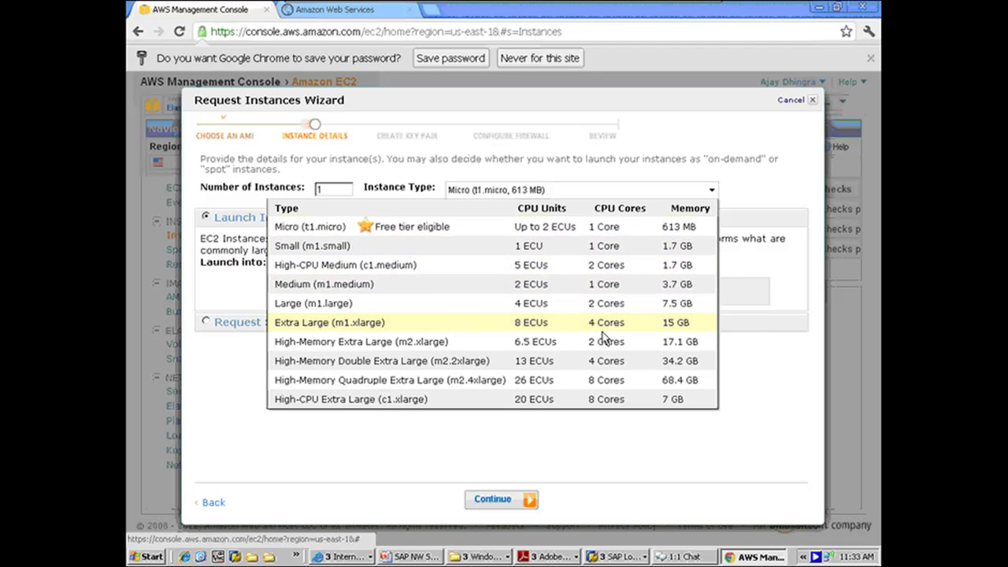
pyautogui.click(597, 228)
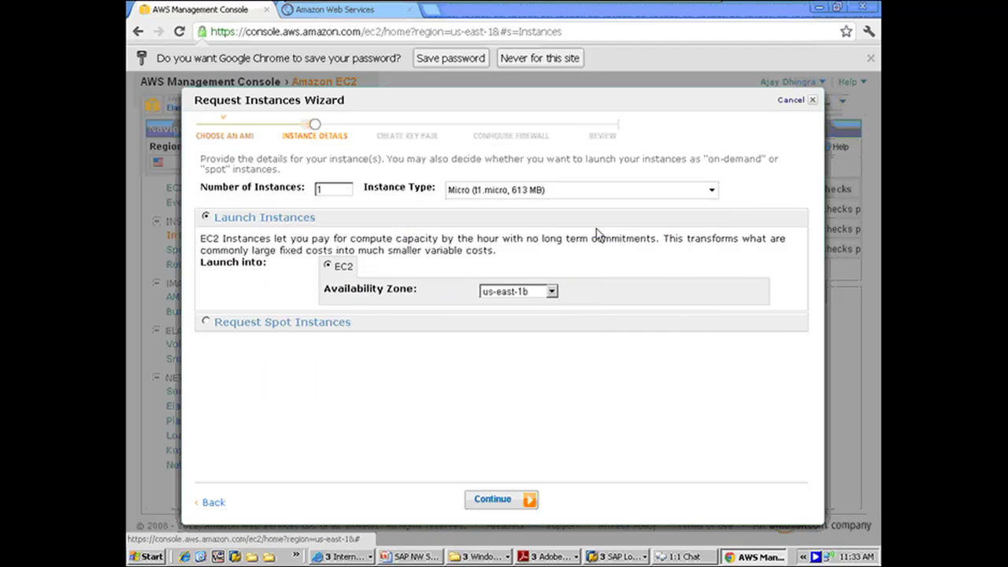
pyautogui.click(493, 501)
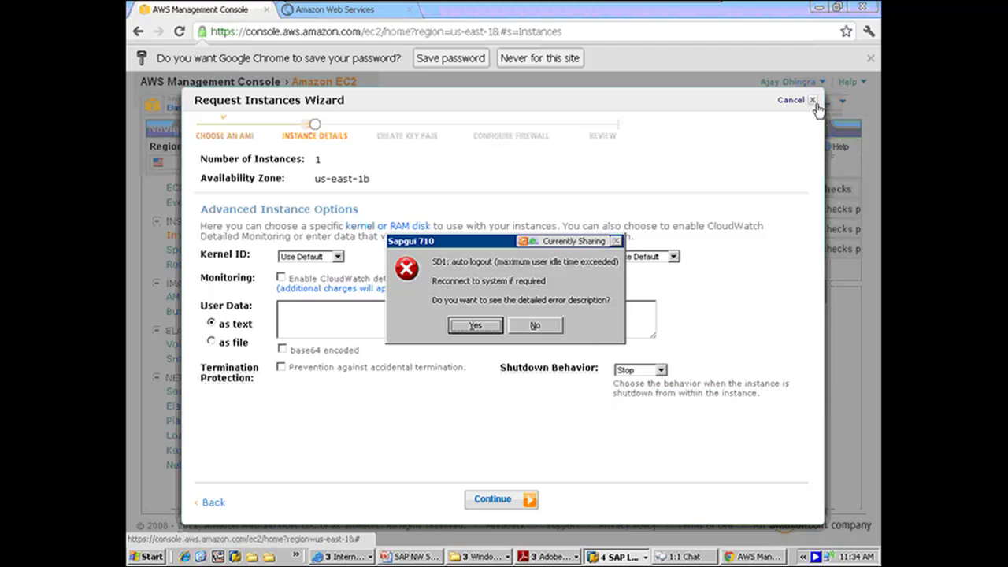
# - Dismiss the SAP auto-logout error without viewing its details and switch to the SAP NW System Admin orientation presentation in PowerPoint
pyautogui.click(534, 331)
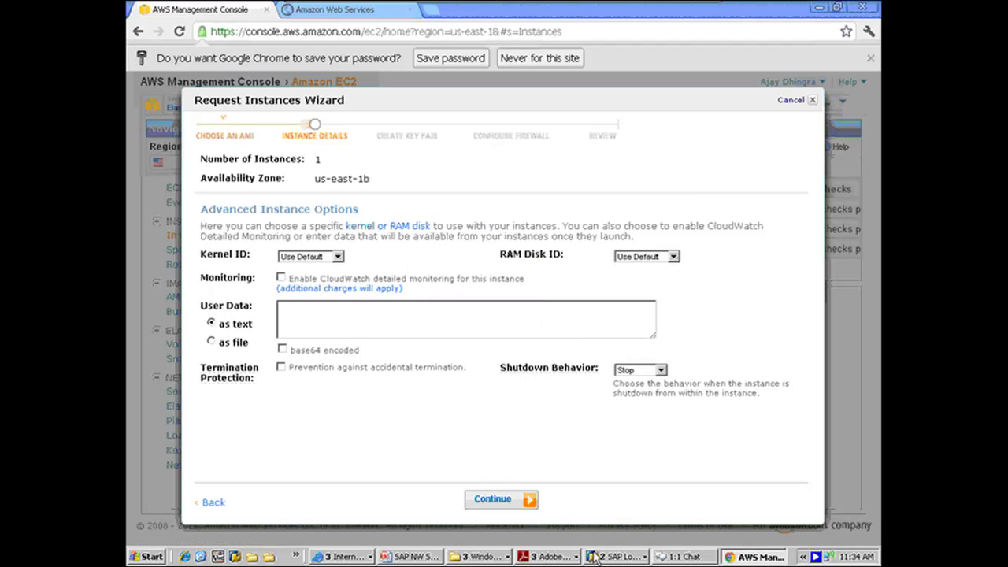
pyautogui.click(416, 557)
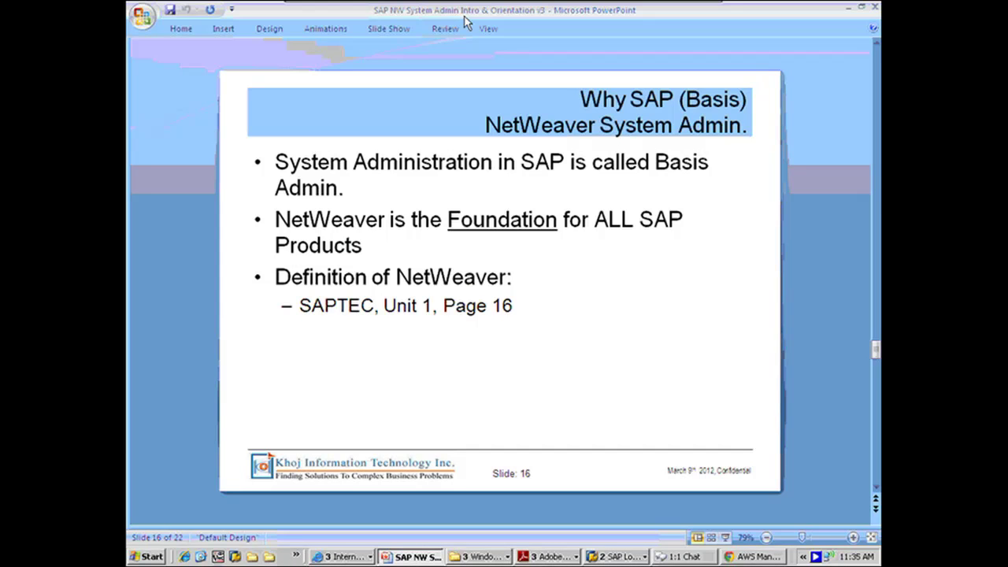
# - Reply to the Q&A question about needing to be a partner to register for AWS with "no, you only need to have a CC"
pyautogui.moveTo(534, 16)
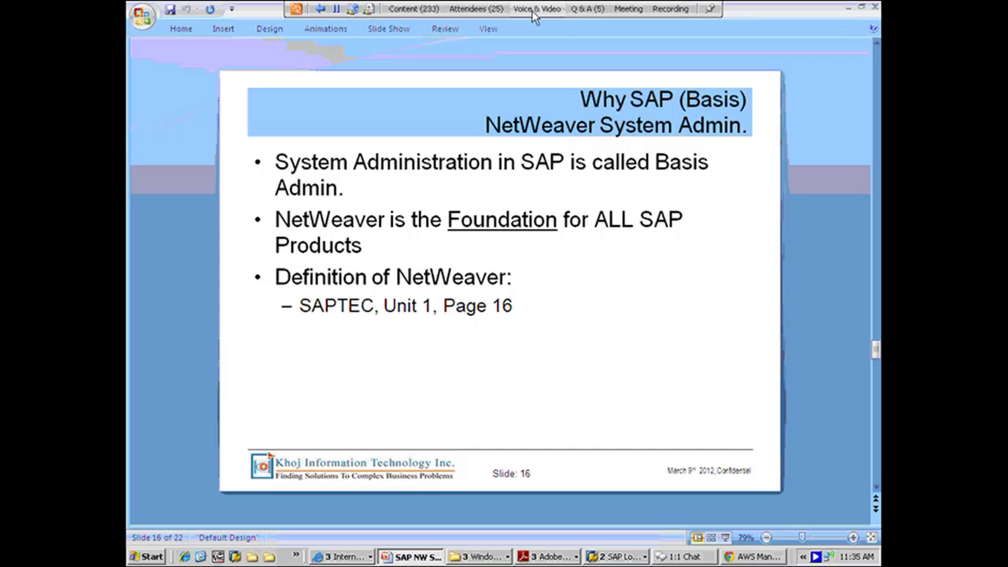
pyautogui.click(575, 11)
pyautogui.click(361, 156)
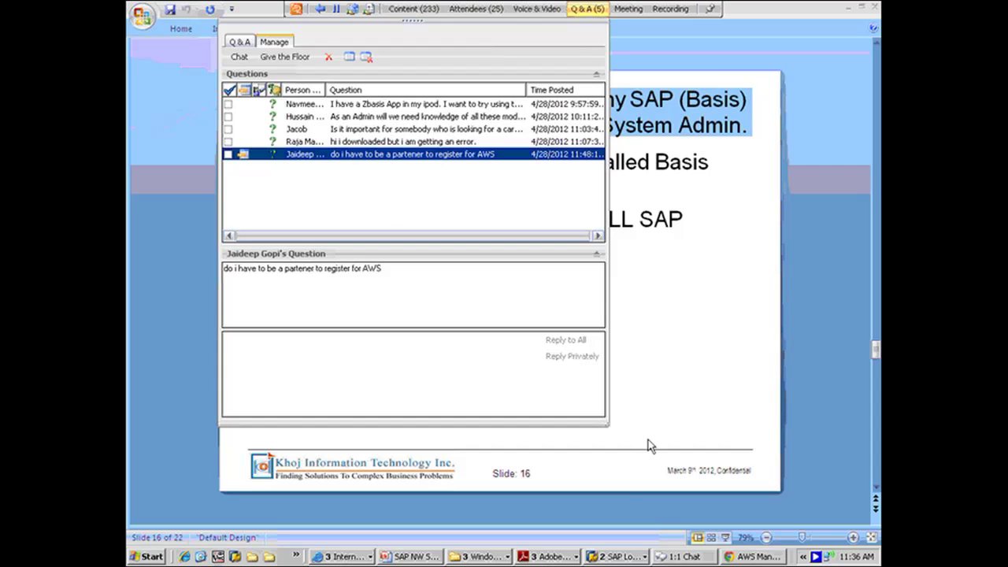
pyautogui.click(622, 489)
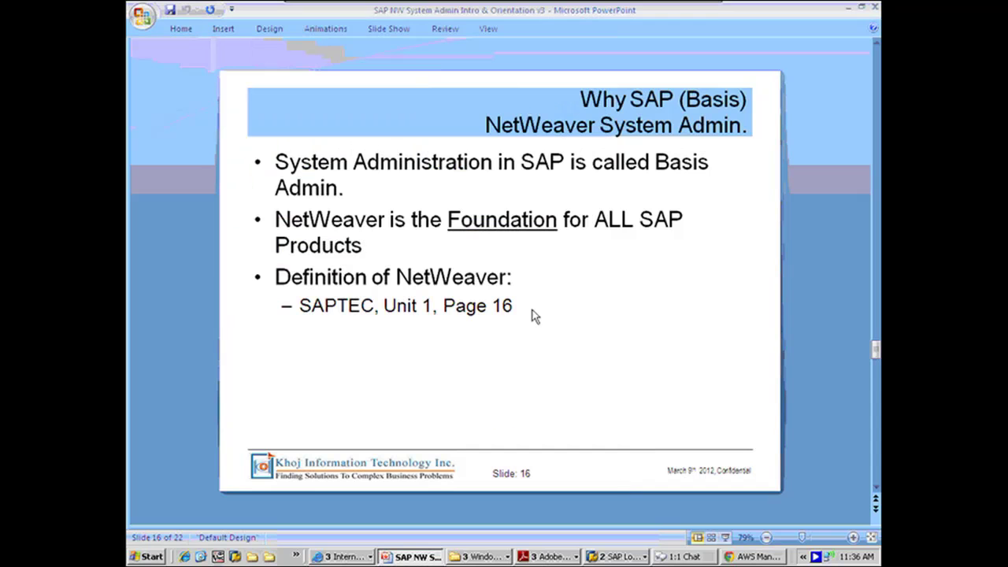
pyautogui.moveTo(476, 8)
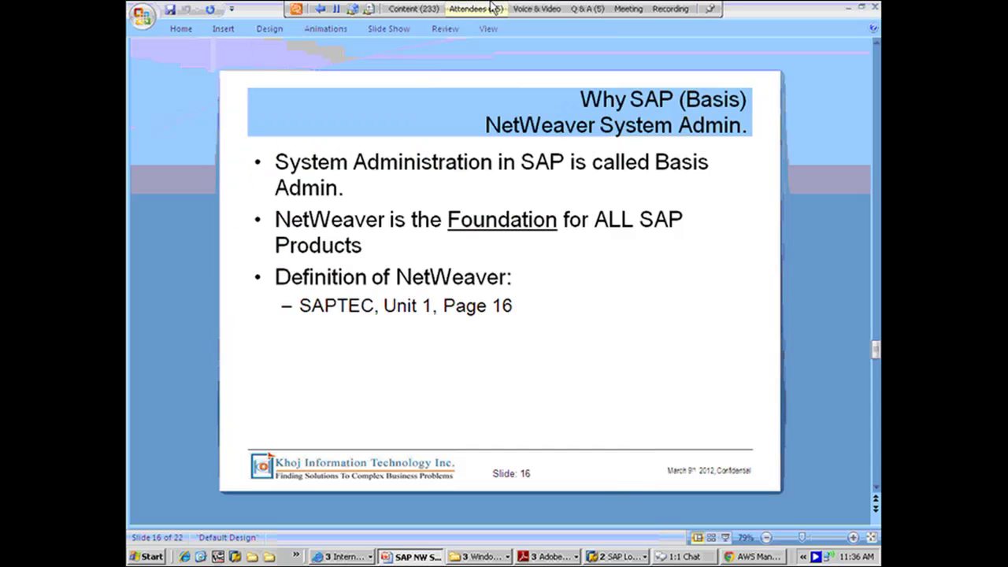
pyautogui.click(585, 9)
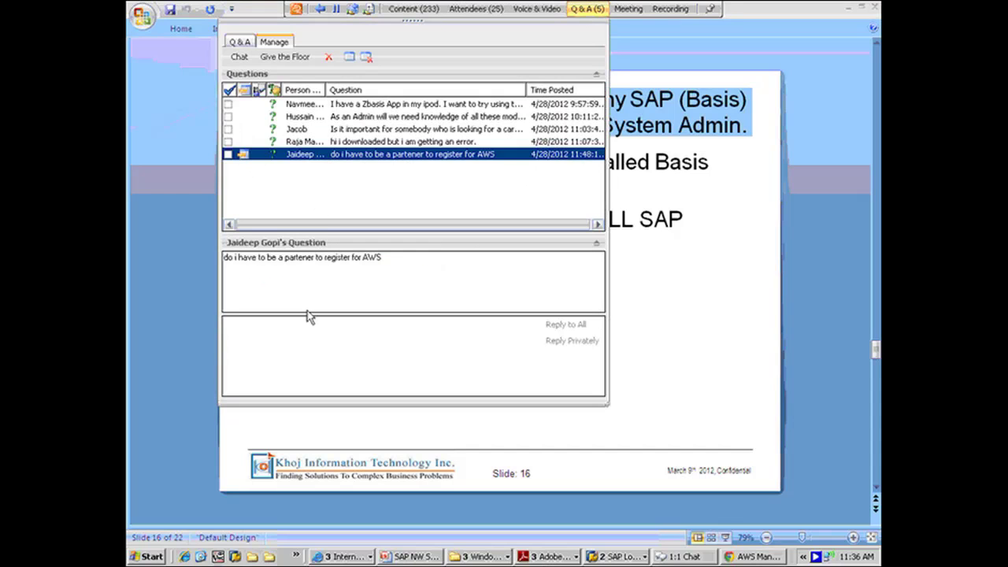
pyautogui.click(307, 337)
pyautogui.write('no, you only dn')
pyautogui.press('BackSpace')
pyautogui.press('BackSpace')
pyautogui.write('need to have a CC')
pyautogui.press('Return')
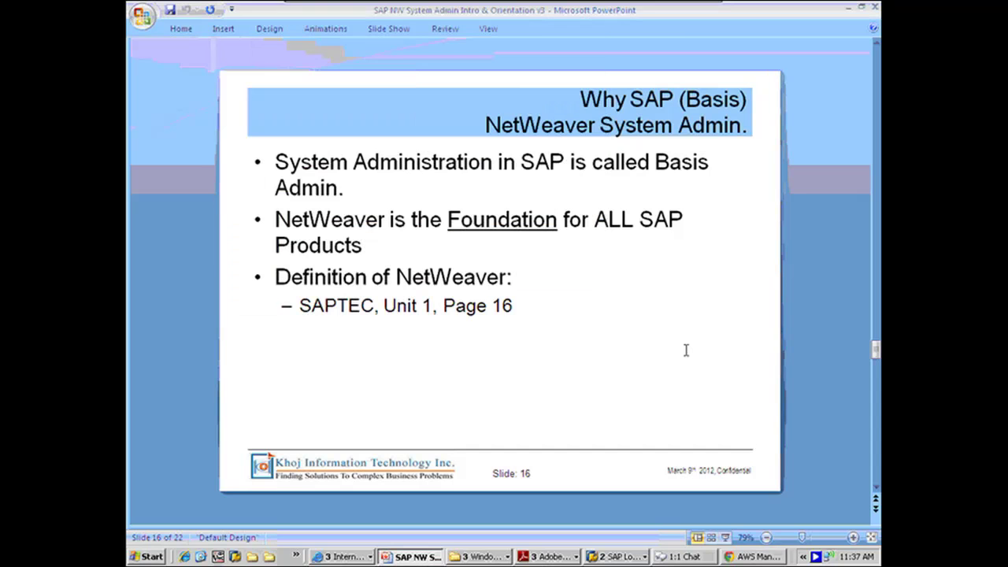
# - Advance the presentation to slide 17, SAP Technical Architecture
pyautogui.scroll(-1, 688, 353)
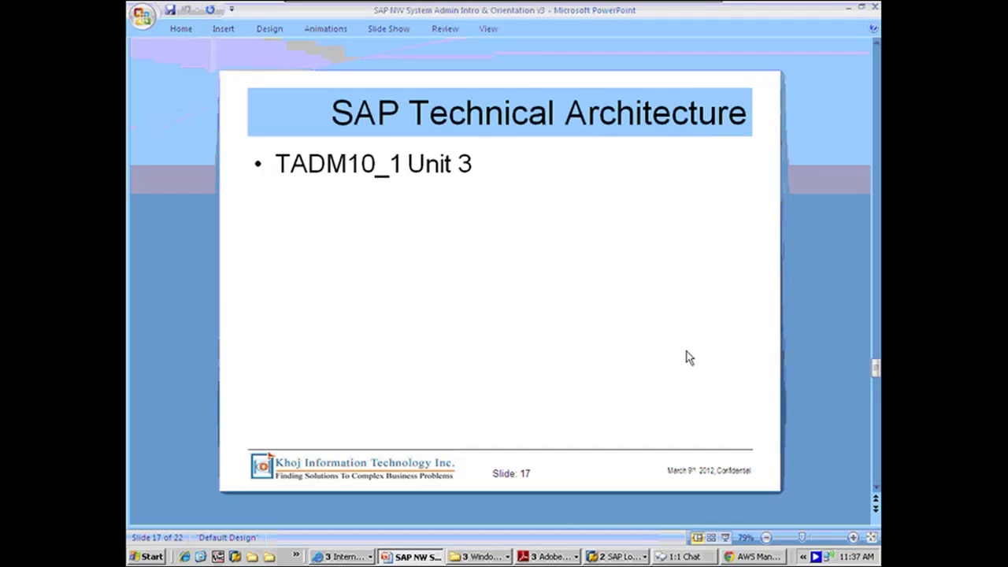